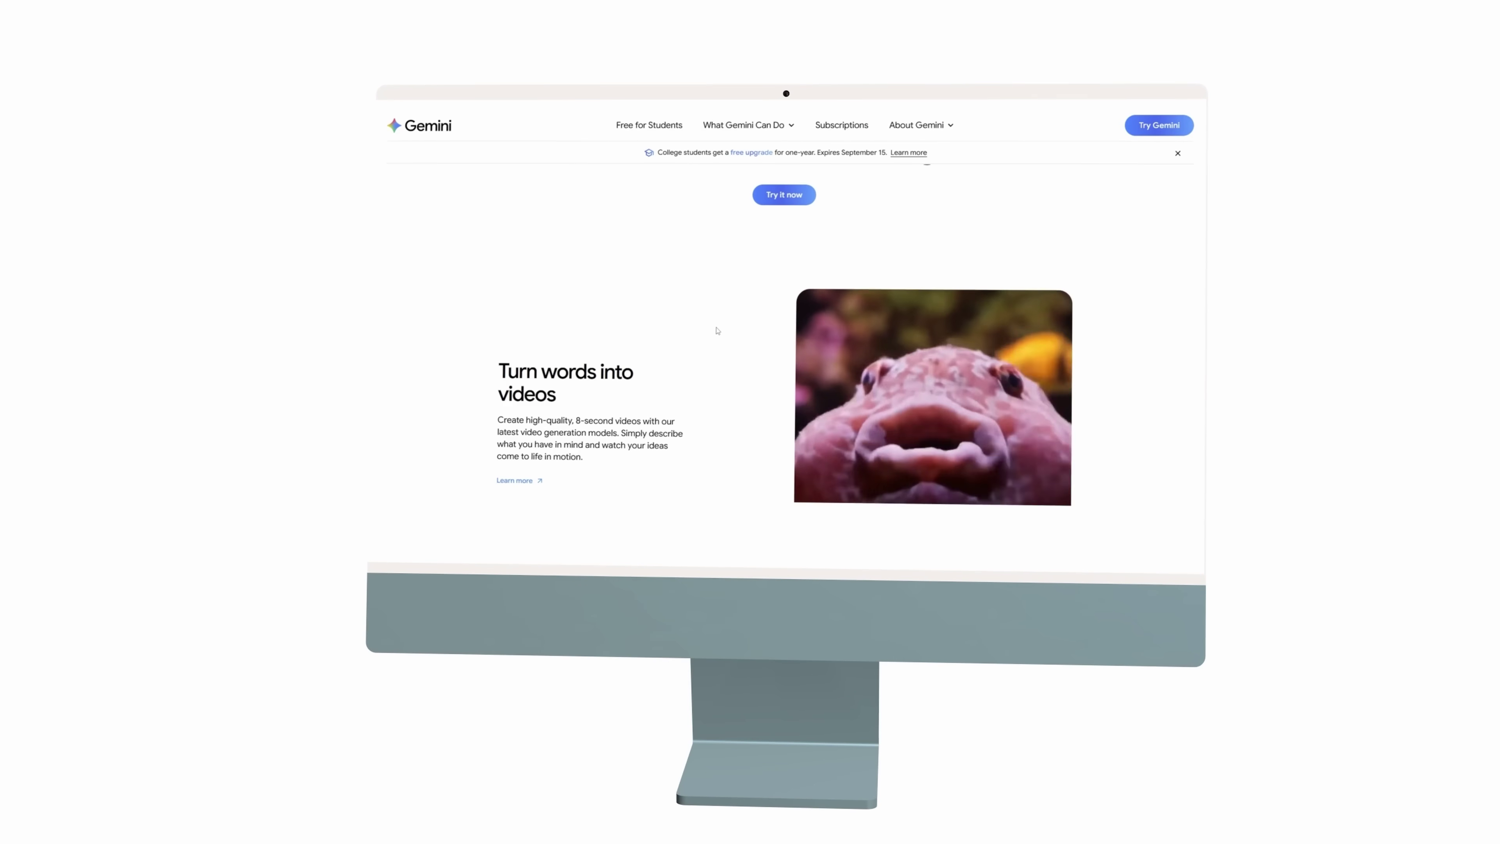
# - Ask Canvas for a detailed logo generator for a jiu-jitsu brand
pyautogui.scroll(-2, 731, 331)
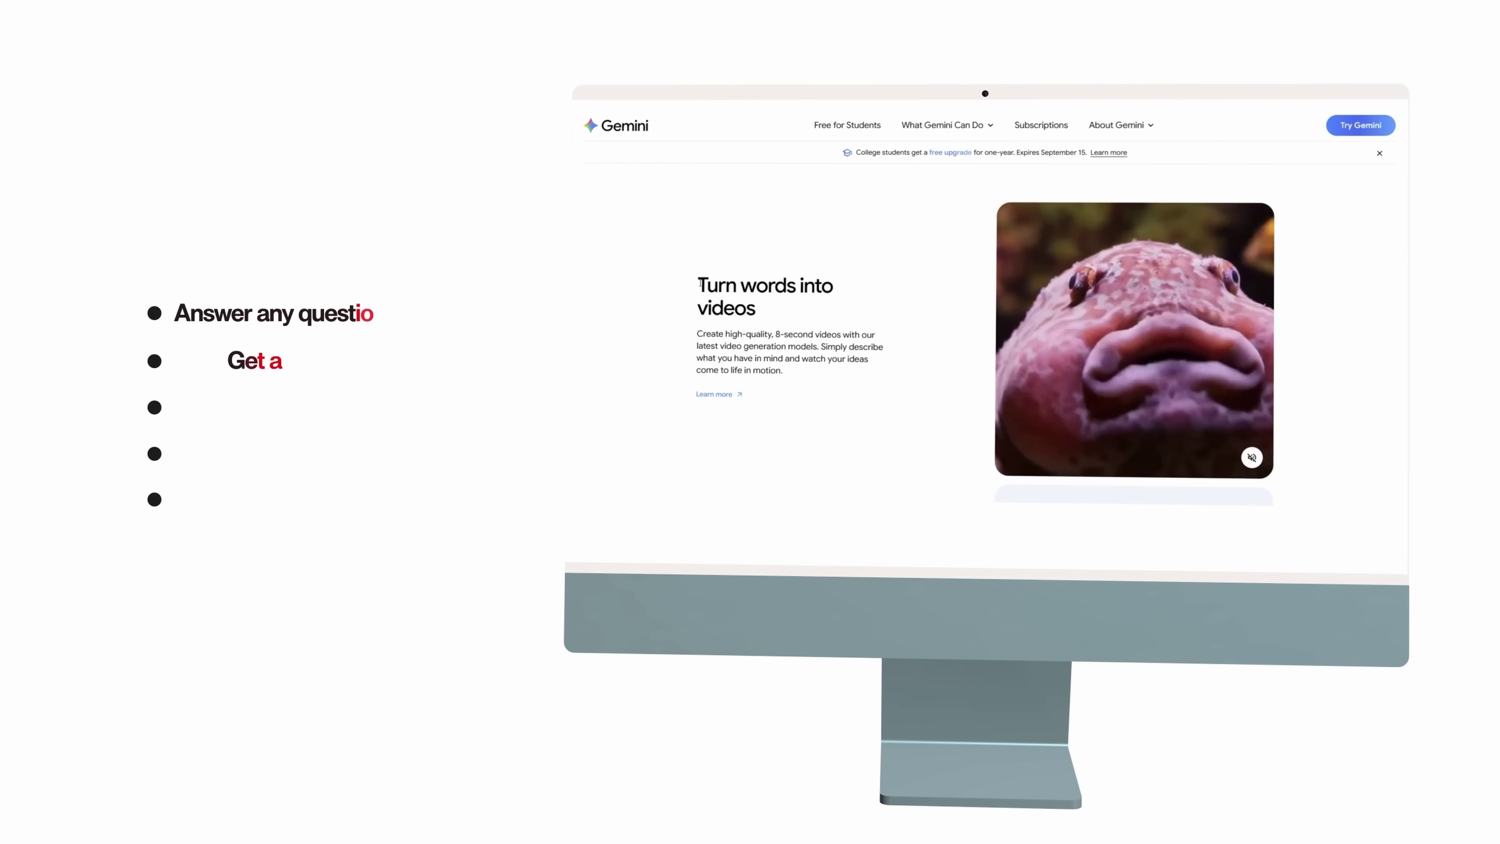
pyautogui.moveTo(511, 372); pyautogui.dragTo(640, 395)
pyautogui.scroll(-5, 768, 284)
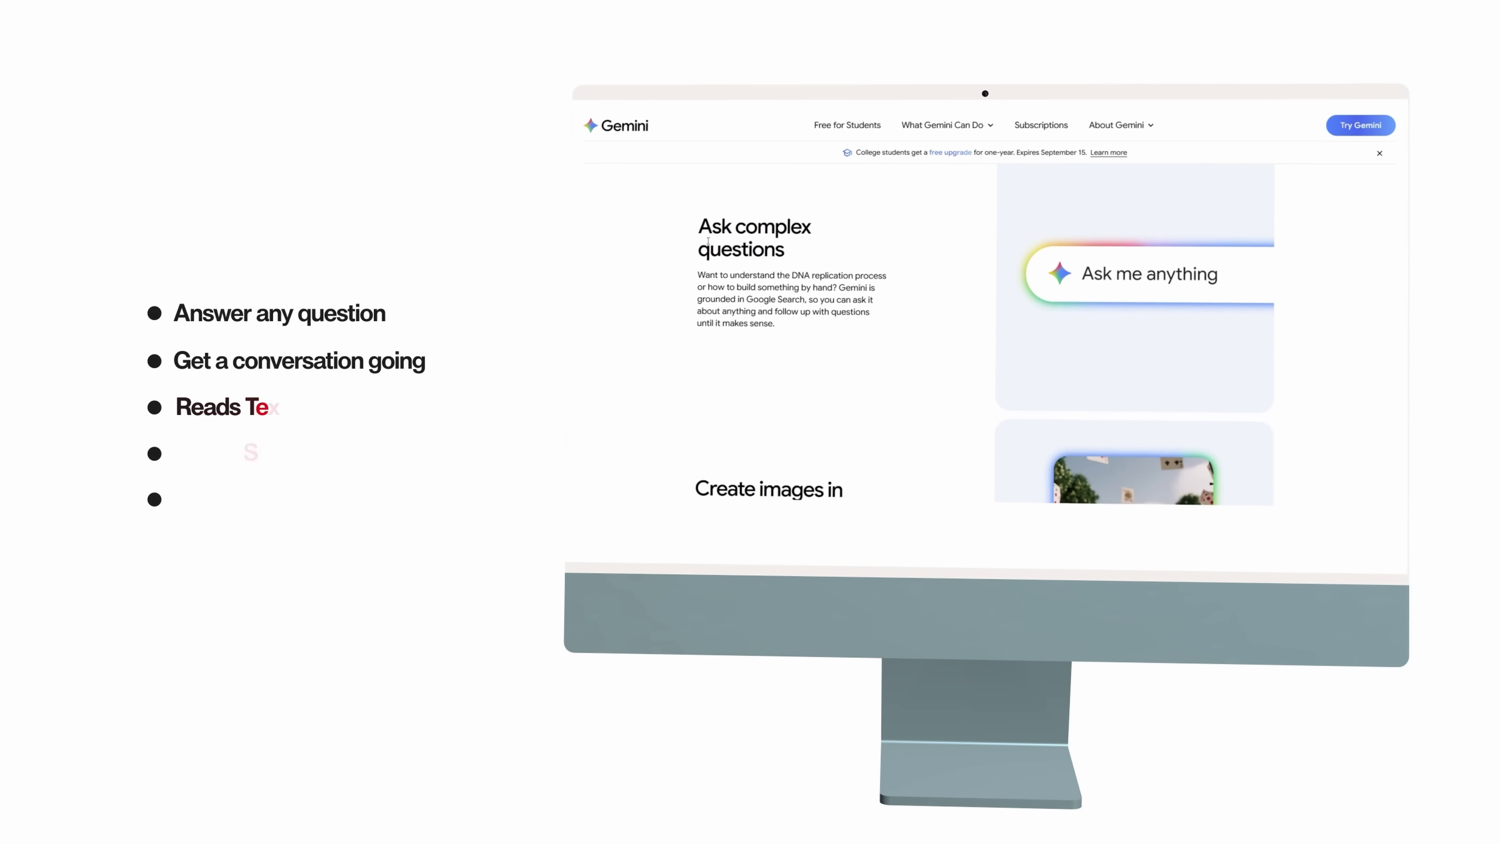
pyautogui.scroll(-4, 793, 249)
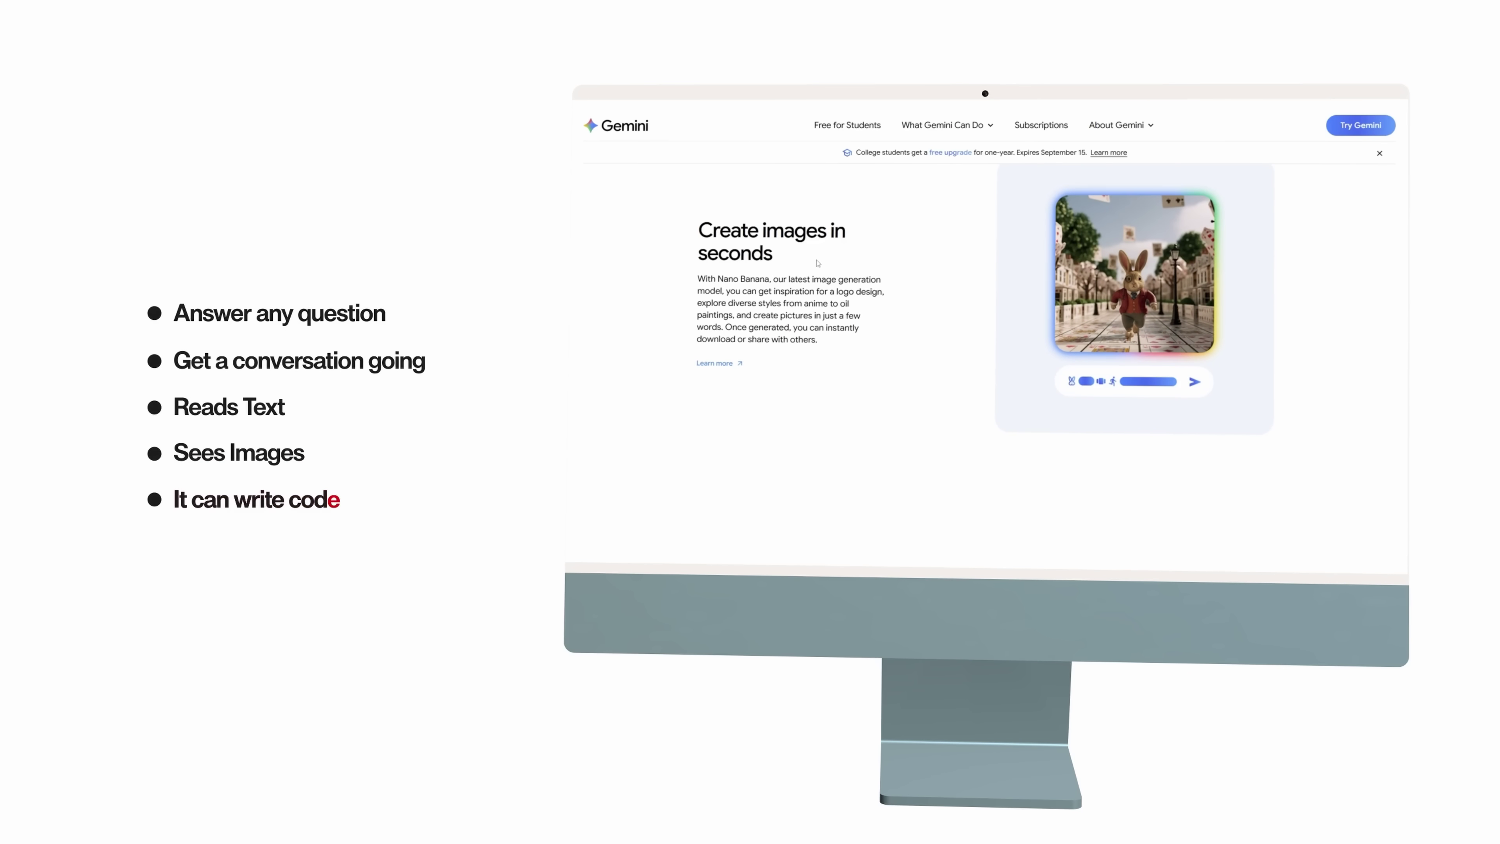
pyautogui.scroll(-6, 947, 275)
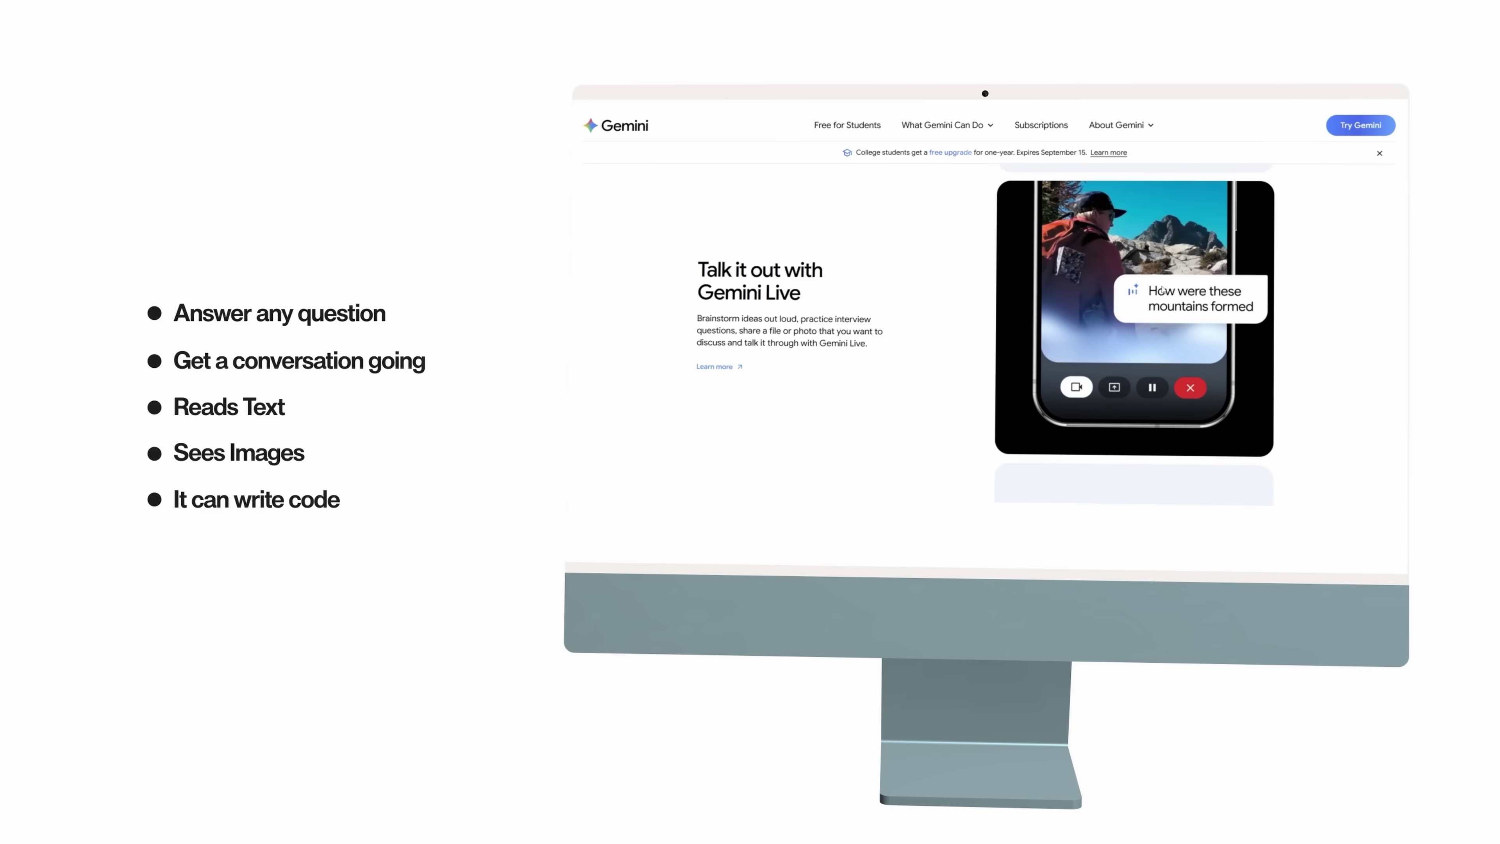
pyautogui.scroll(-3, 782, 296)
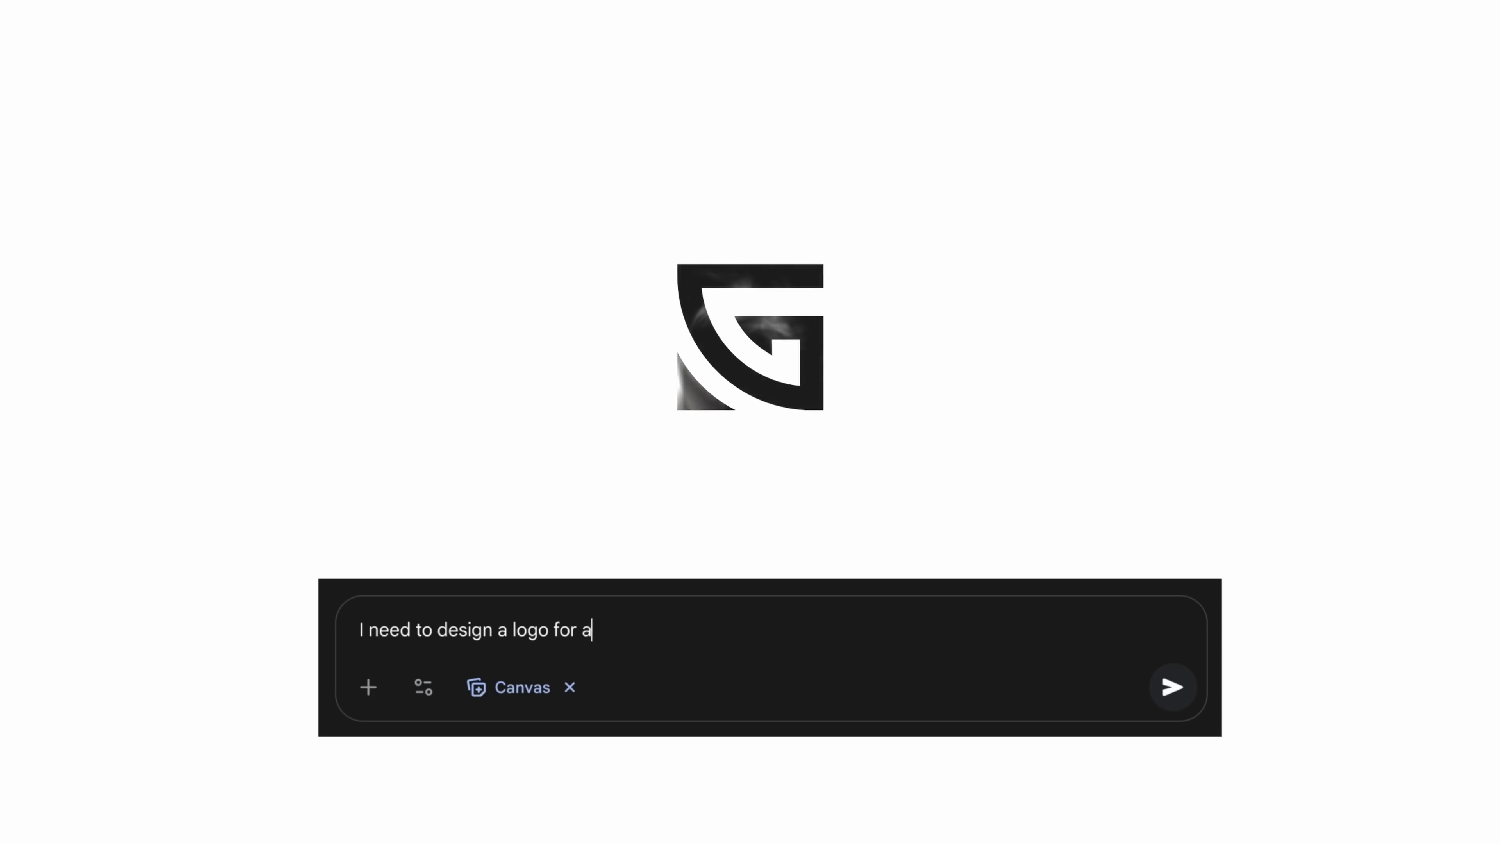
pyautogui.write('ogo for a jiu-jitsu brand, can. you create a detailed generator')
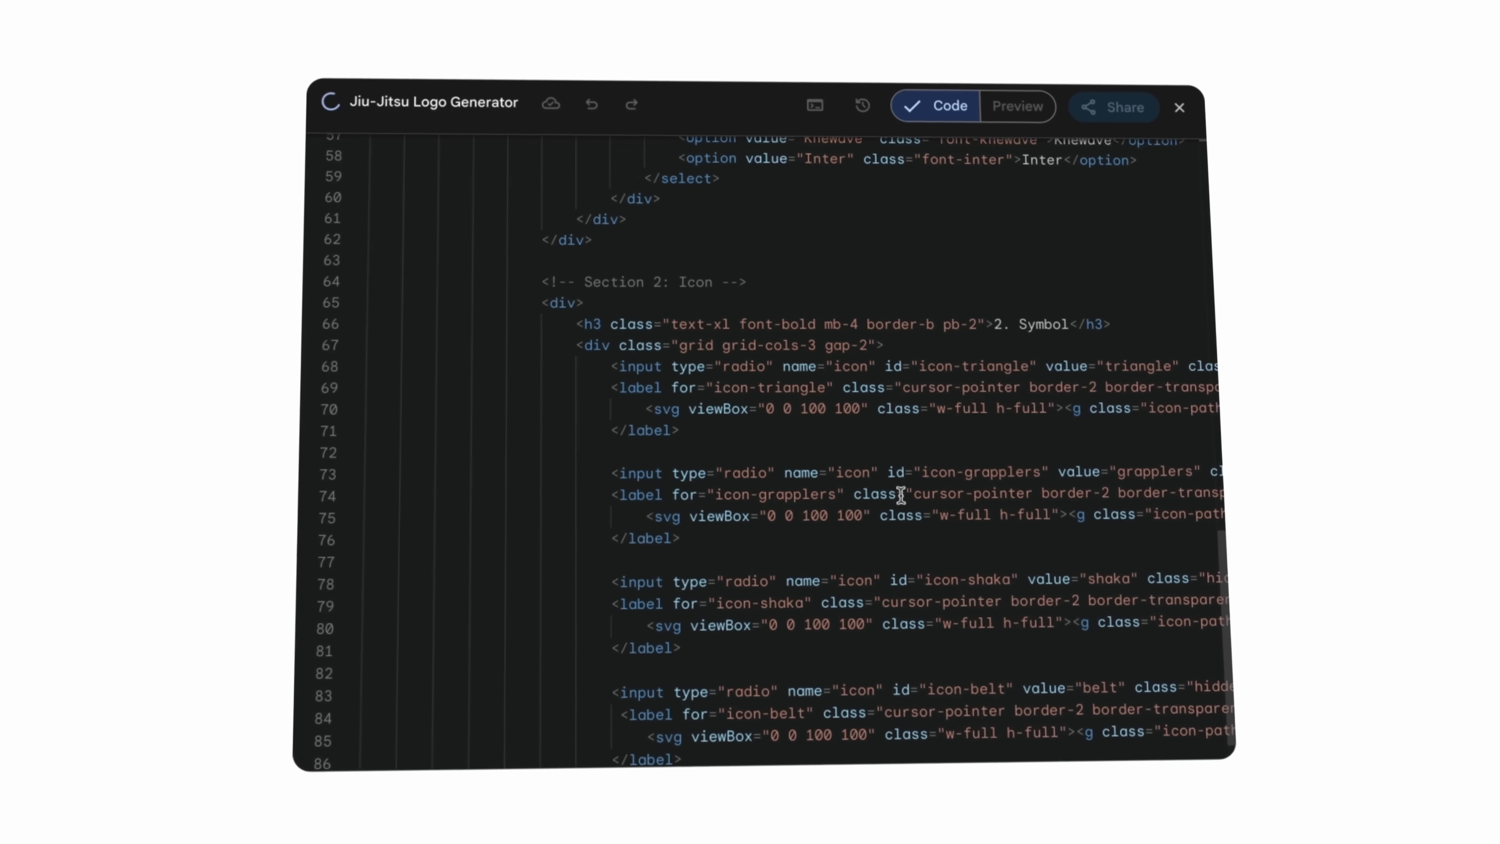
pyautogui.scroll(19, 903, 497)
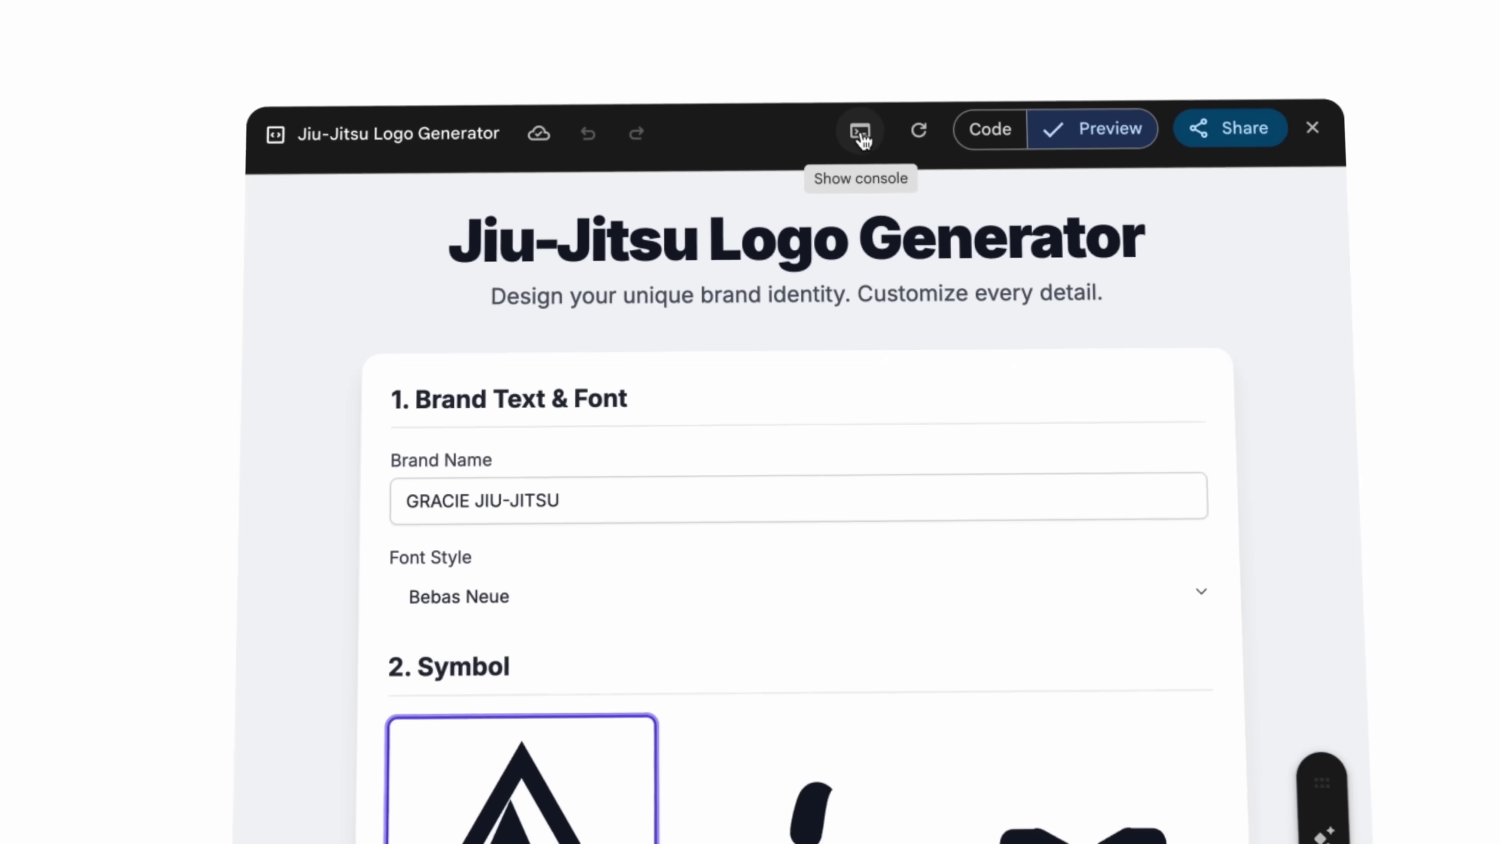
# - Set the brand name to SATORI and choose the None symbol card
pyautogui.scroll(-3, 998, 582)
pyautogui.scroll(-1, 874, 323)
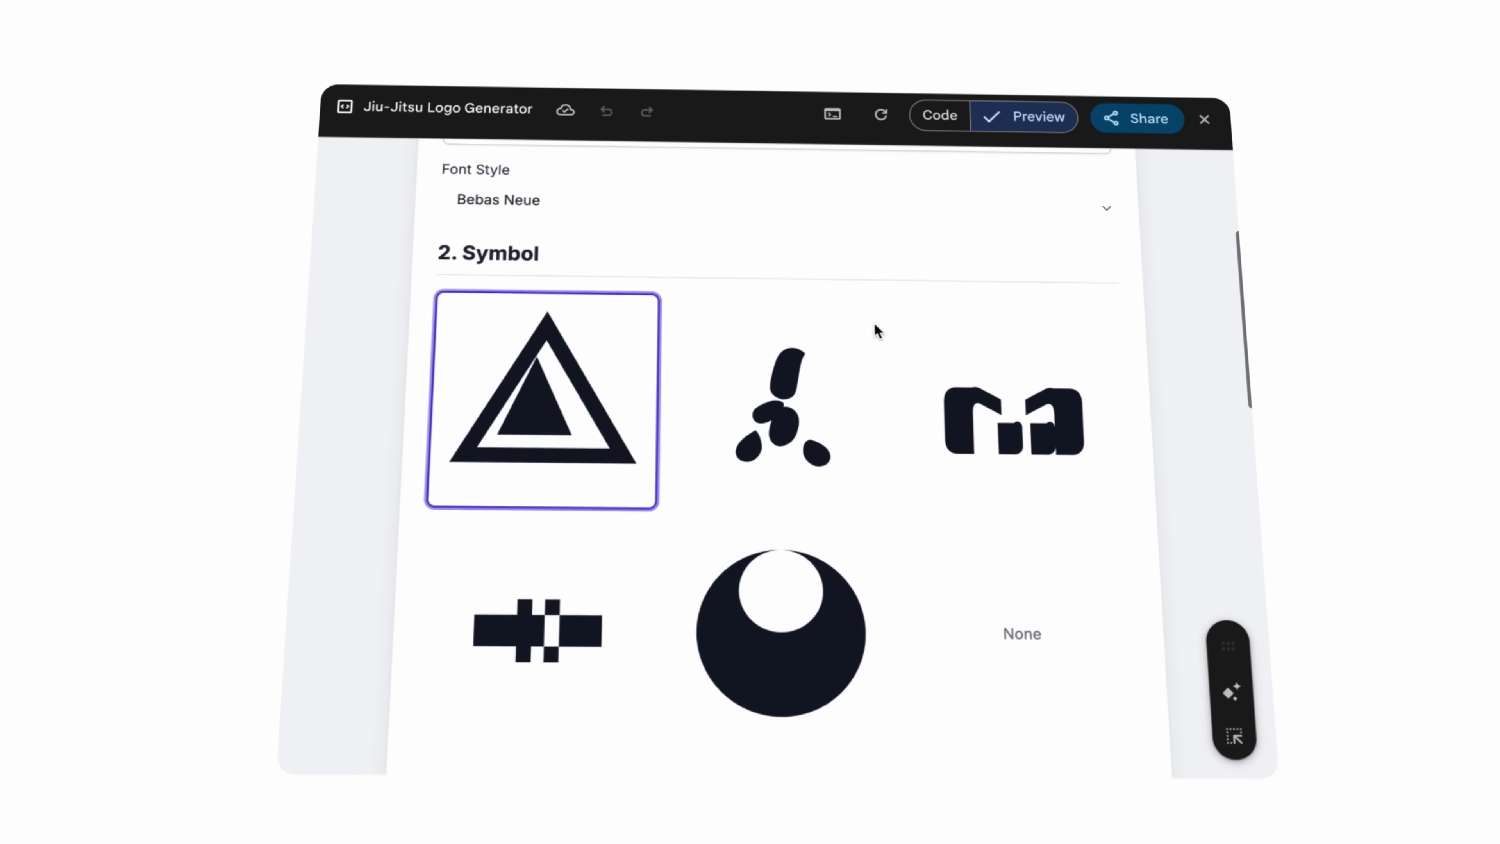
pyautogui.scroll(1, 874, 323)
pyautogui.scroll(-10, 874, 322)
pyautogui.scroll(1, 874, 331)
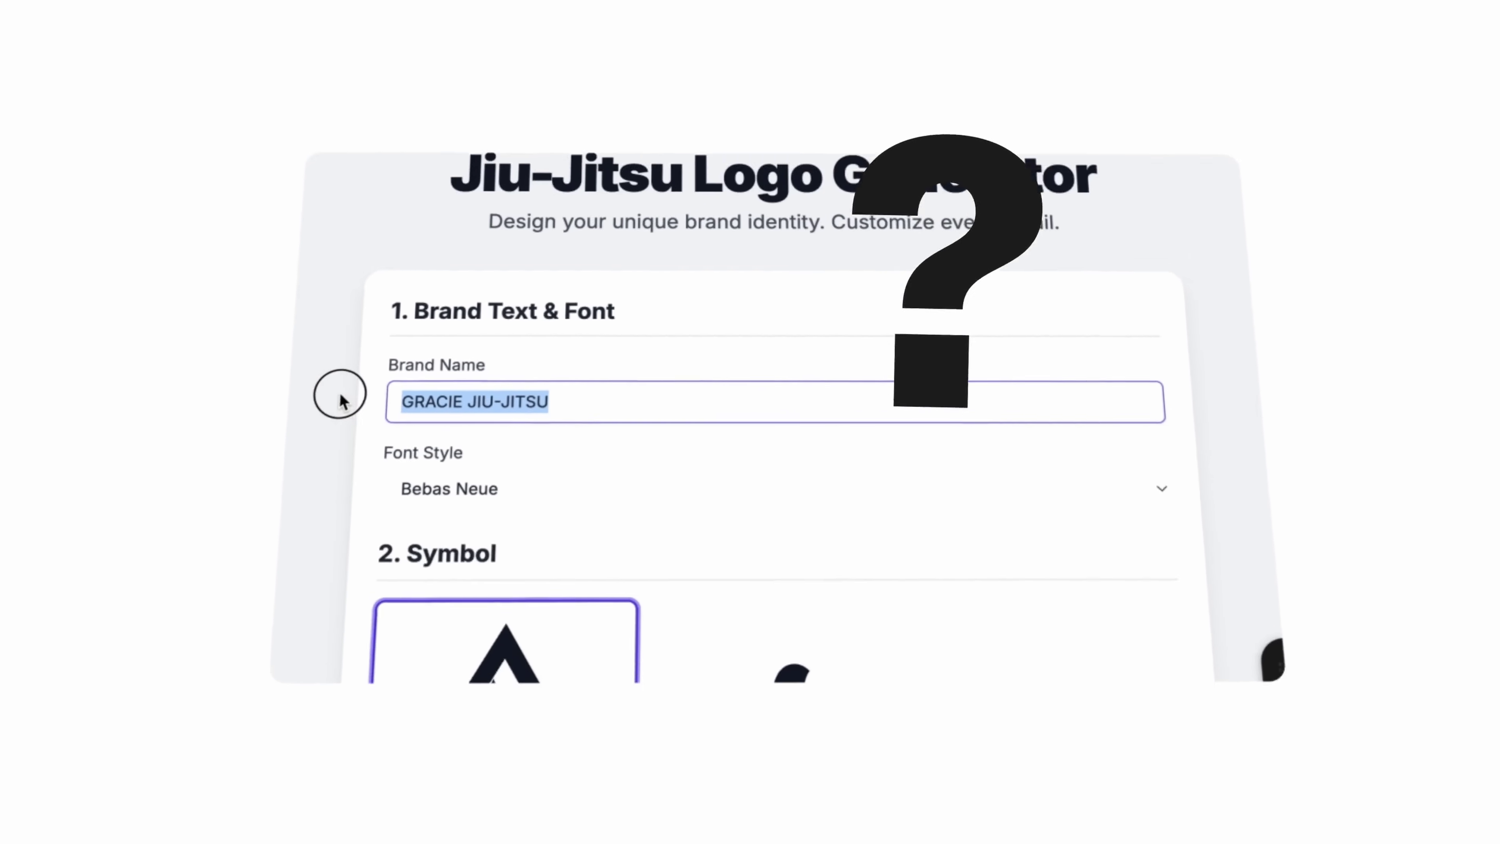
pyautogui.write('SATORI')
pyautogui.scroll(-3, 619, 407)
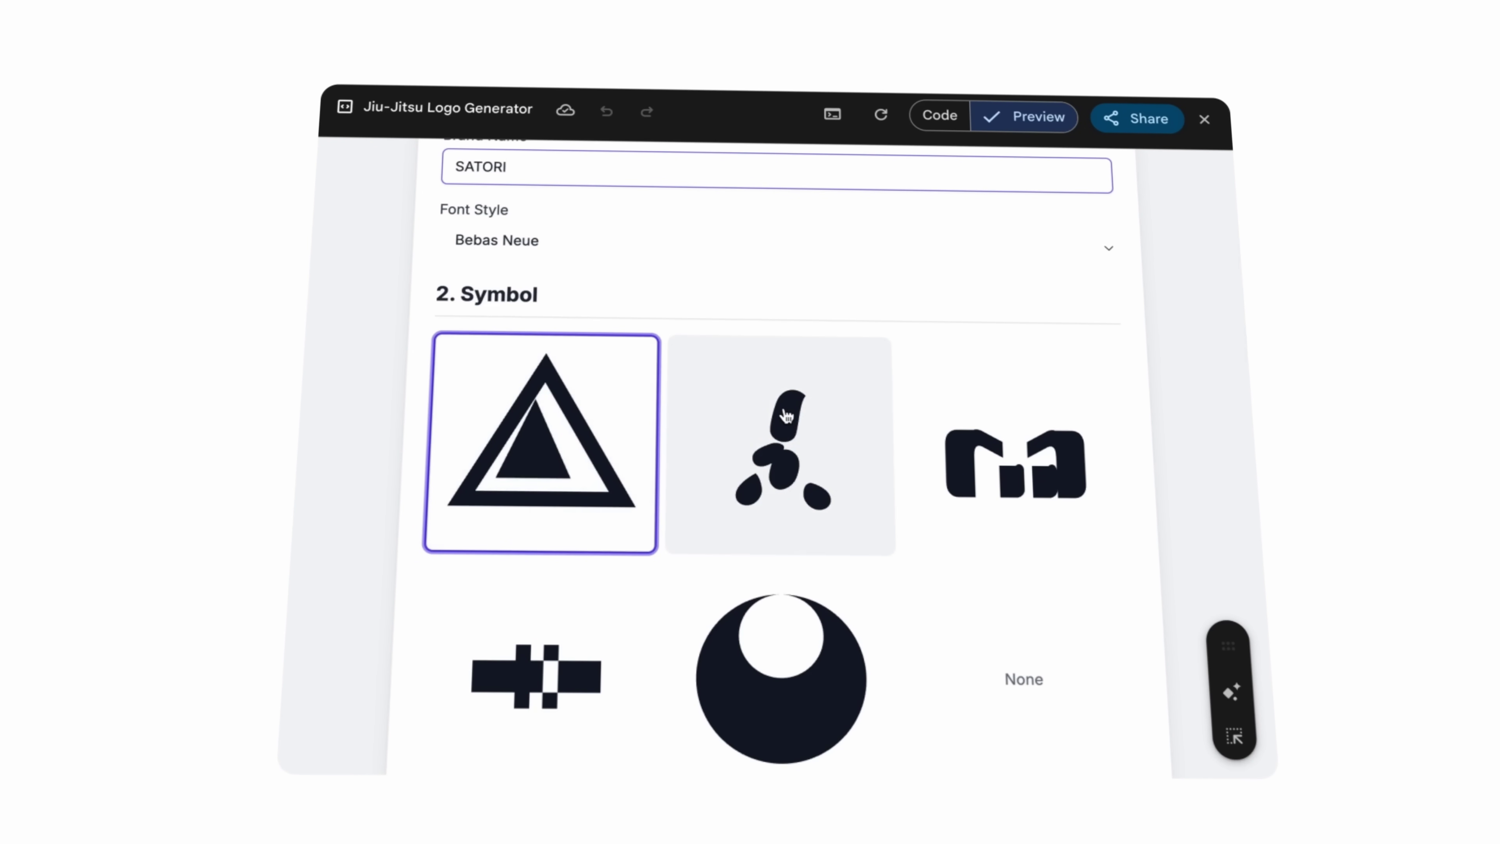
pyautogui.scroll(-2, 780, 414)
pyautogui.click(987, 522)
# - Review the text-only SATORI logo and add Gemini-powered name and palette features
pyautogui.scroll(-6, 986, 522)
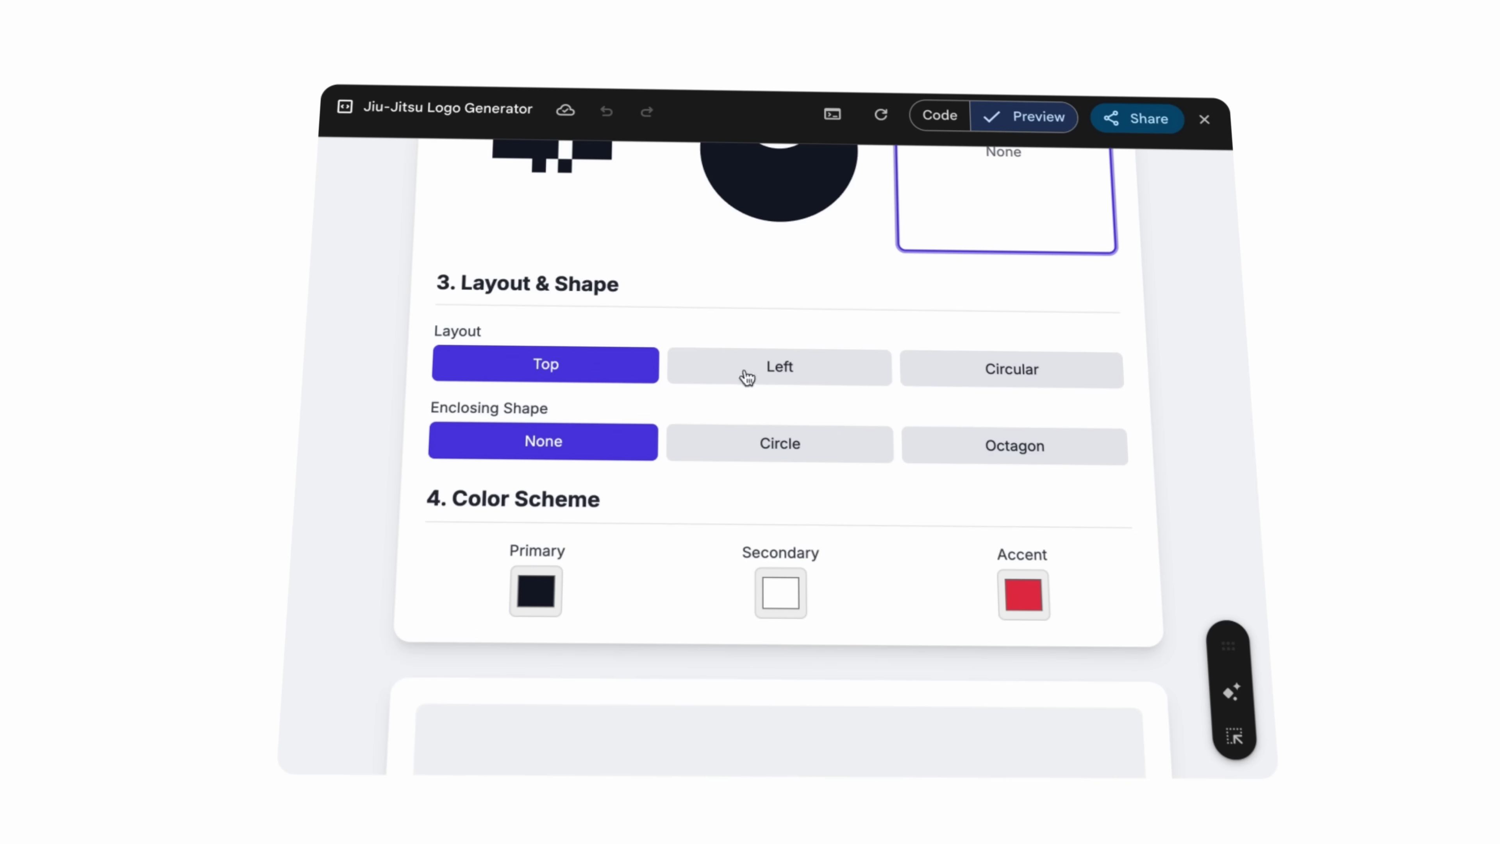
pyautogui.scroll(-10, 784, 463)
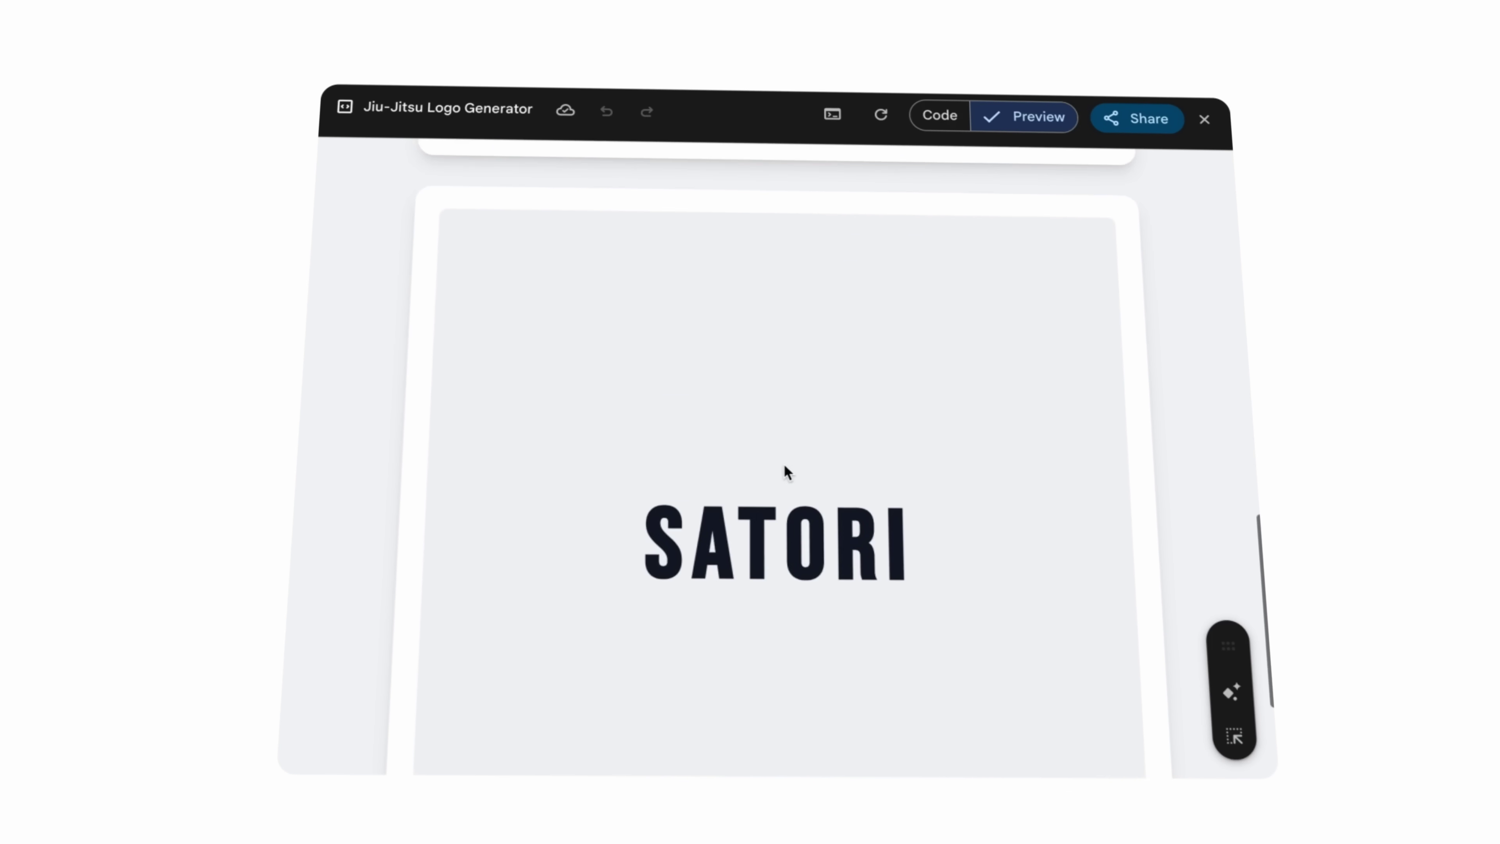
pyautogui.scroll(8, 765, 473)
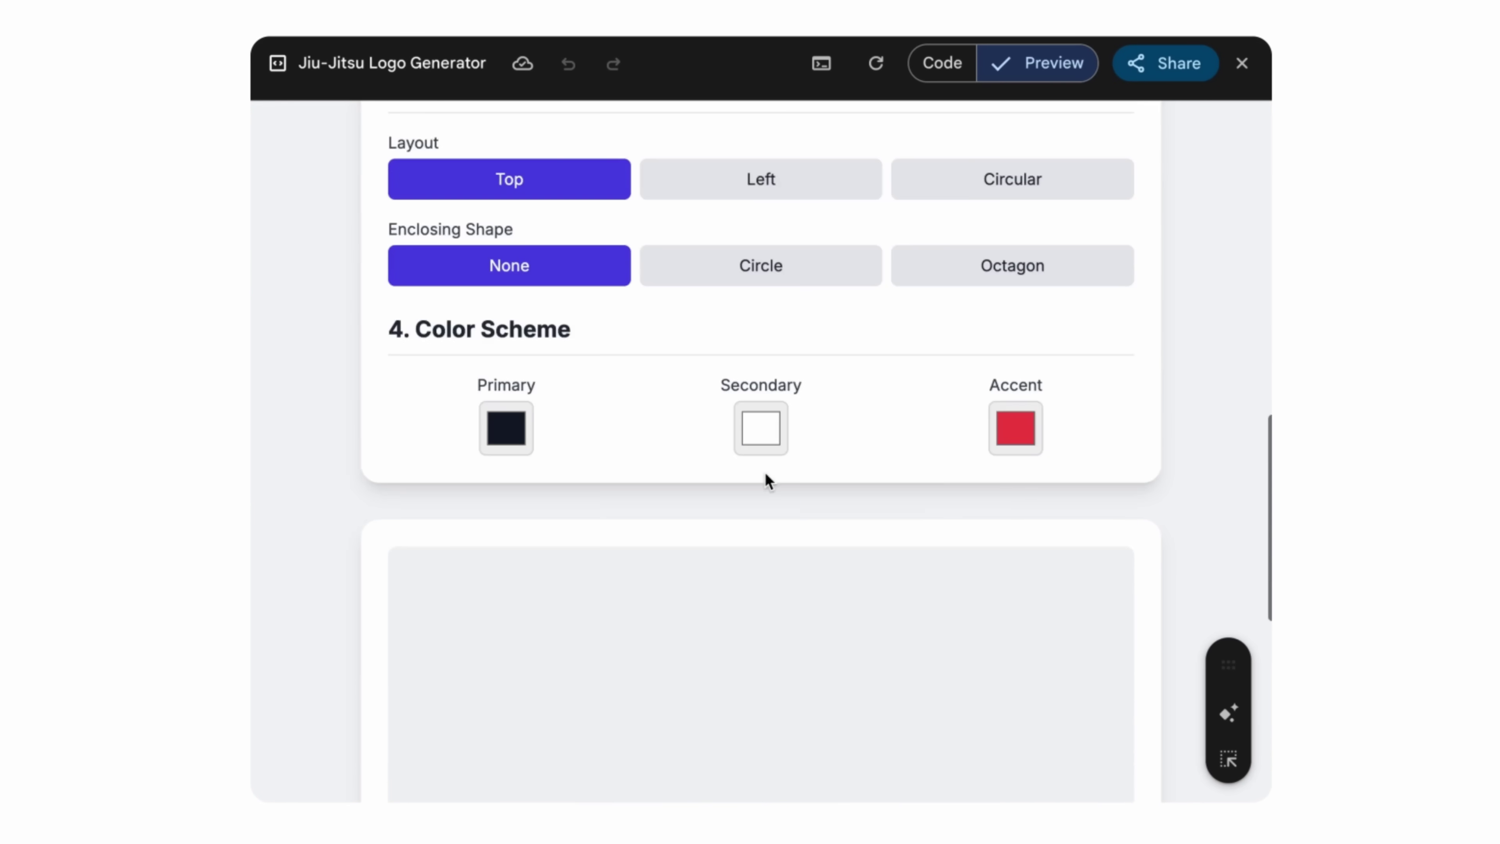
pyautogui.scroll(1, 766, 475)
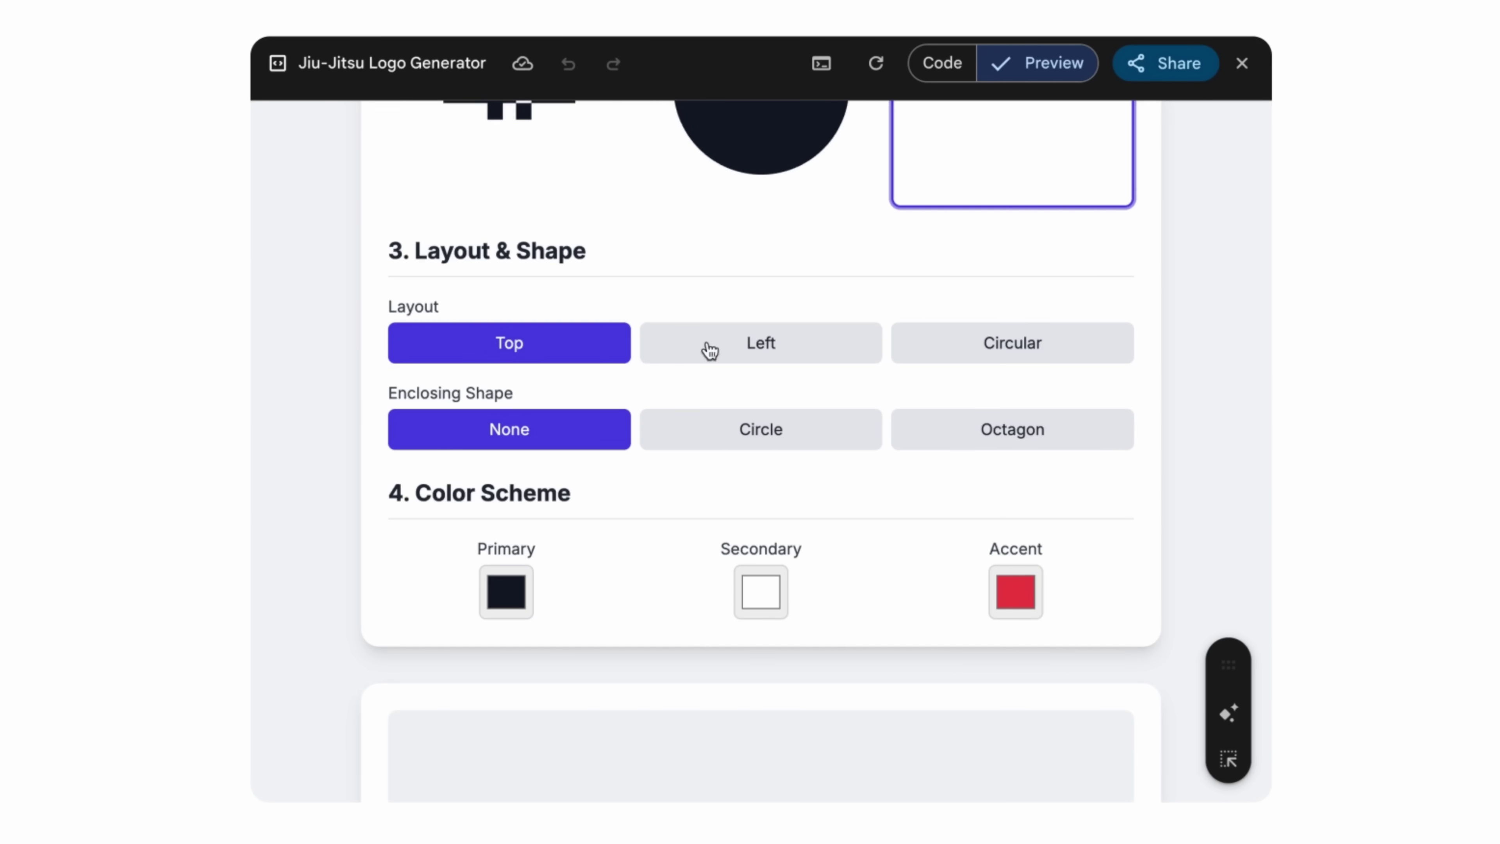
pyautogui.scroll(-10, 785, 442)
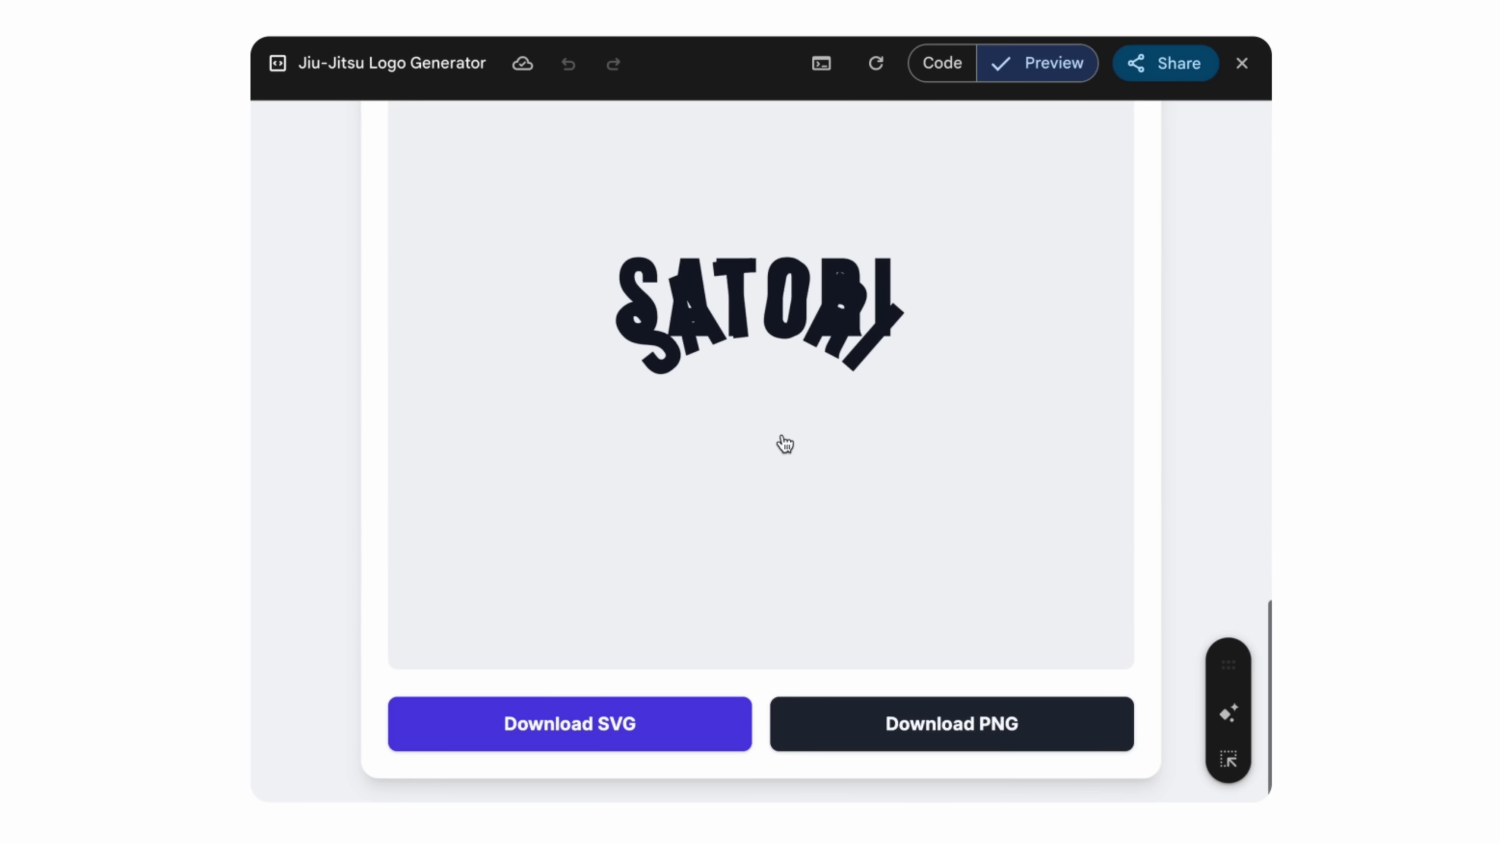
pyautogui.scroll(10, 785, 441)
pyautogui.scroll(-5, 784, 442)
pyautogui.scroll(-2, 784, 443)
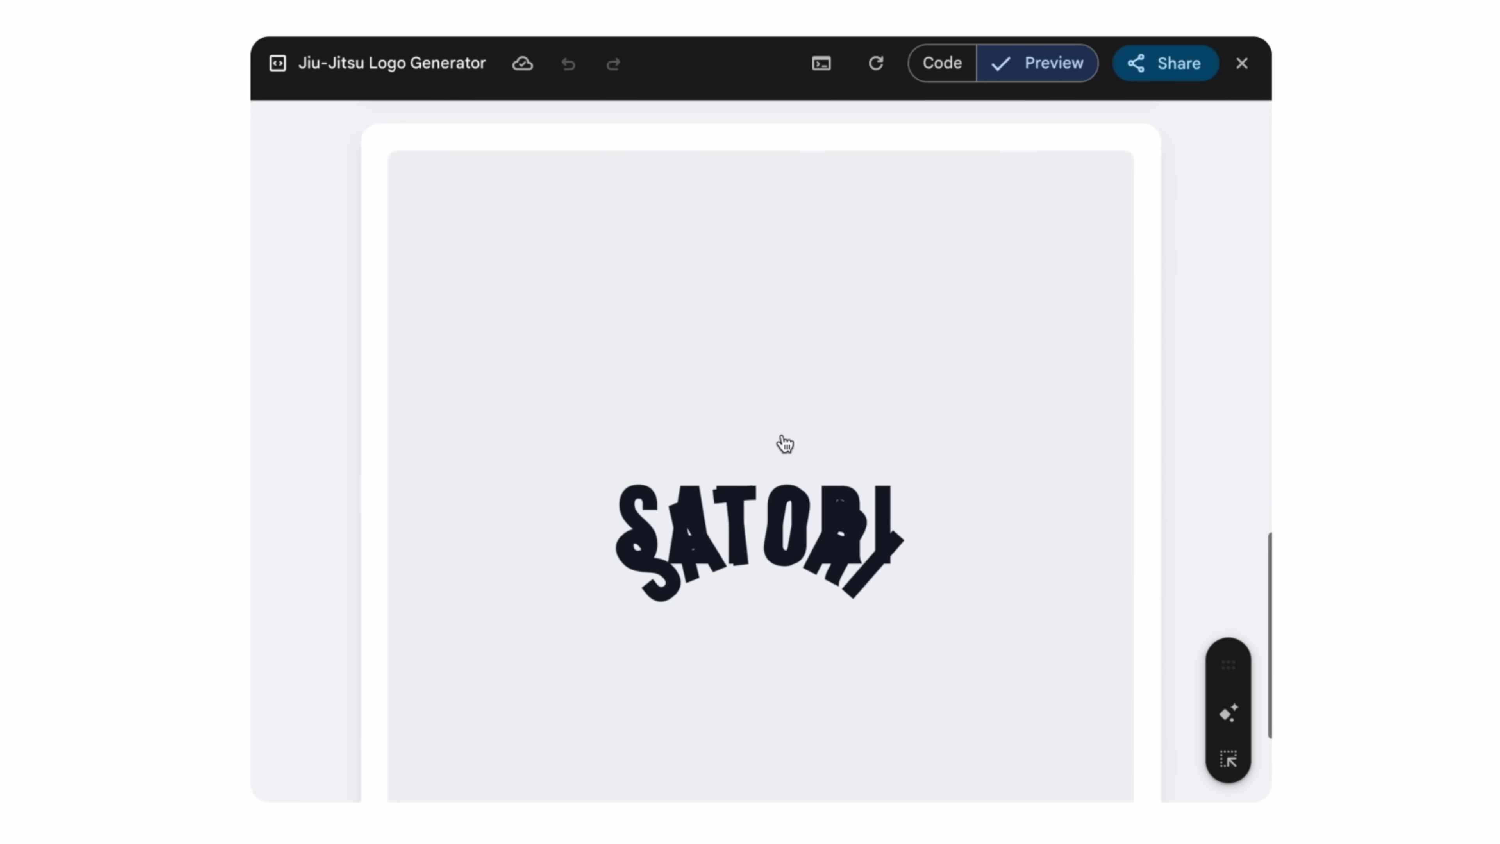
pyautogui.scroll(7, 785, 442)
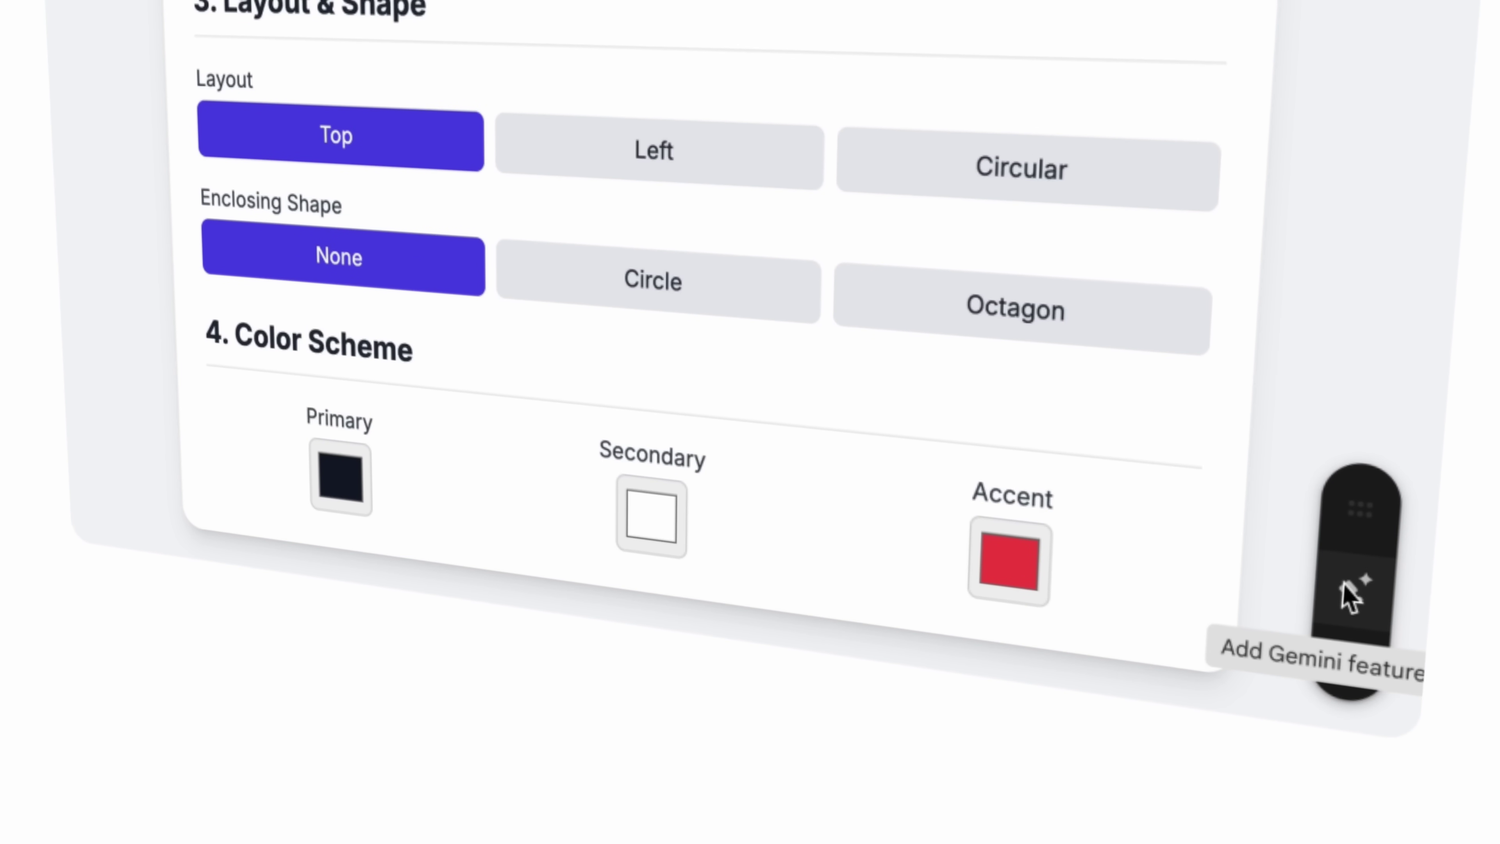
pyautogui.click(1350, 594)
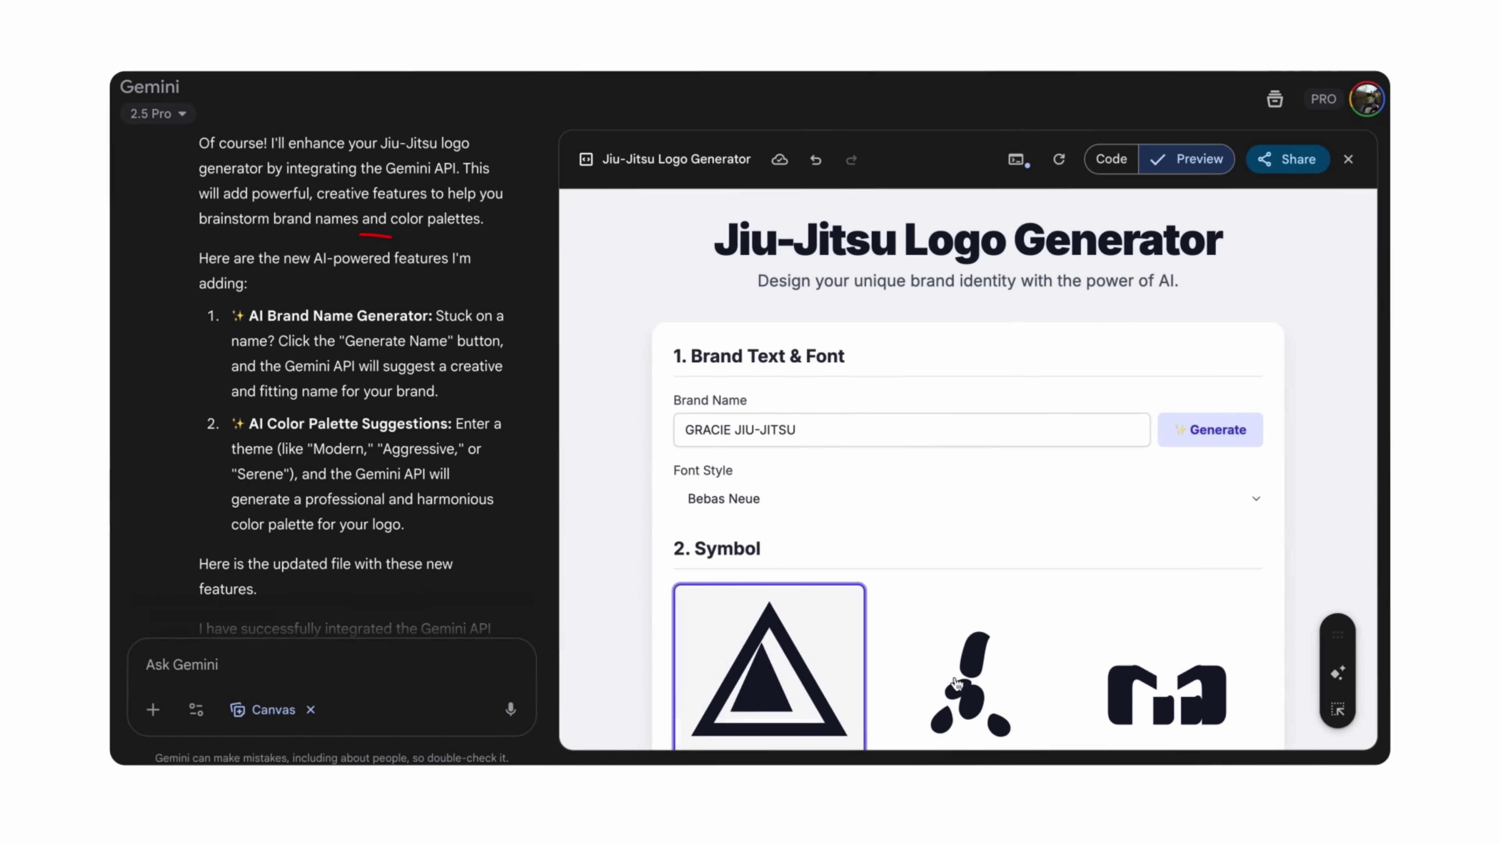
# - Change the palette theme to 'Minimal strong', giving SATORI black, light grey and dark red
pyautogui.scroll(-10, 975, 496)
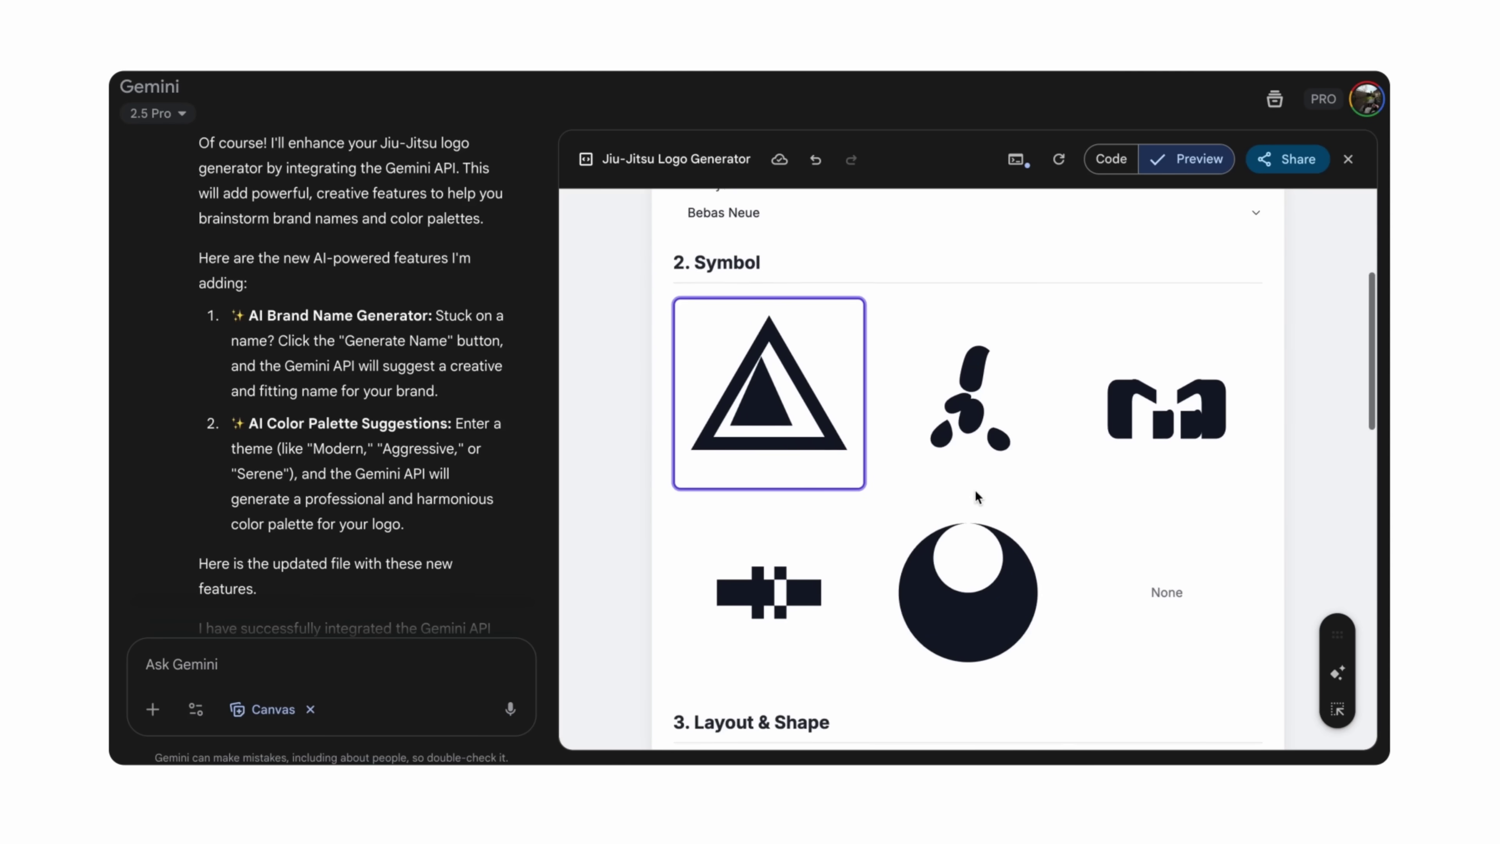
pyautogui.scroll(10, 975, 497)
pyautogui.moveTo(838, 440); pyautogui.dragTo(676, 436)
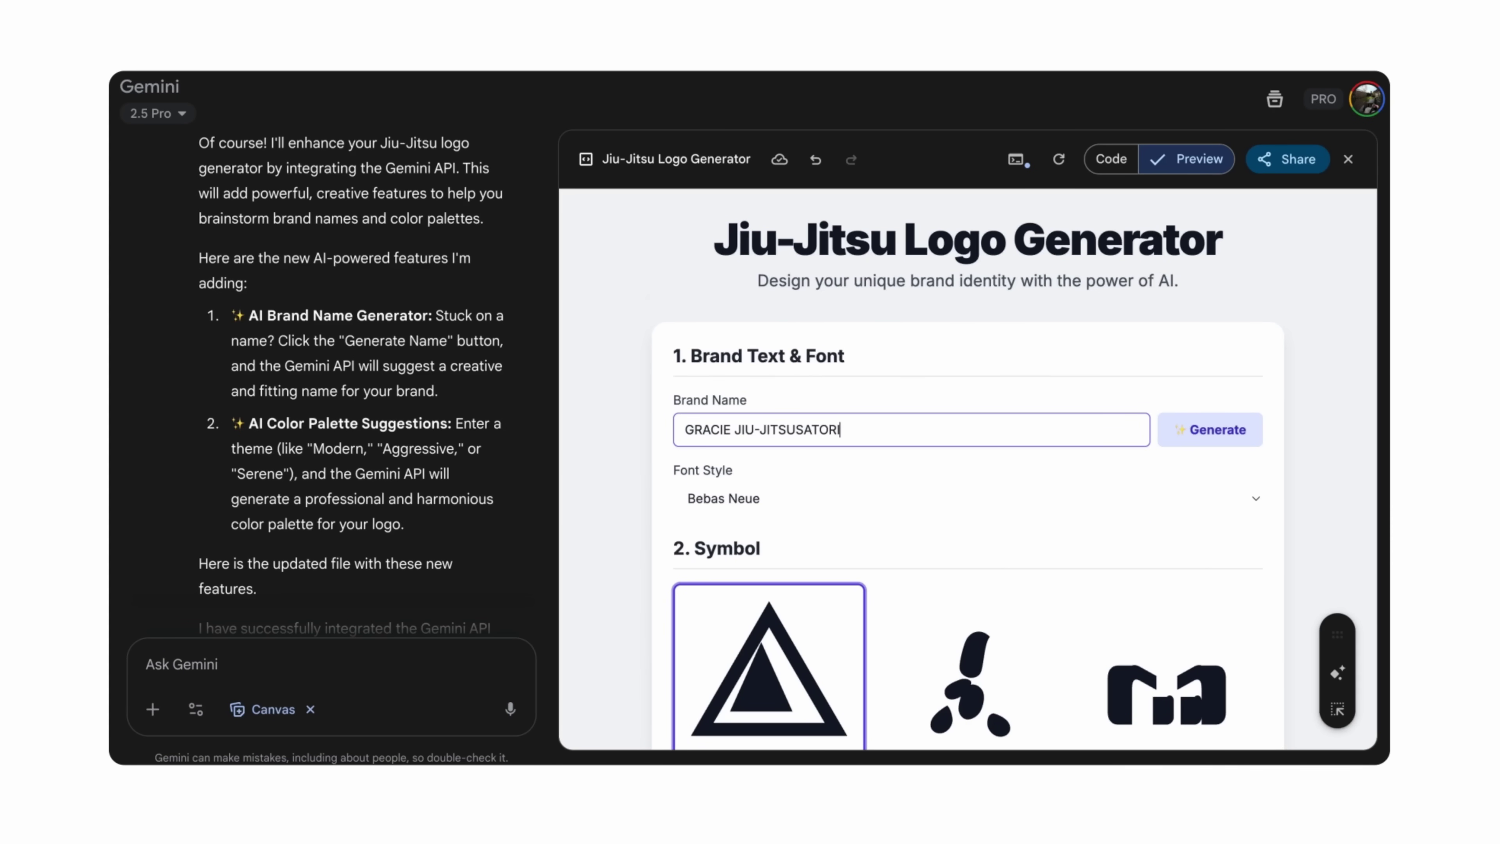
pyautogui.scroll(-10, 881, 623)
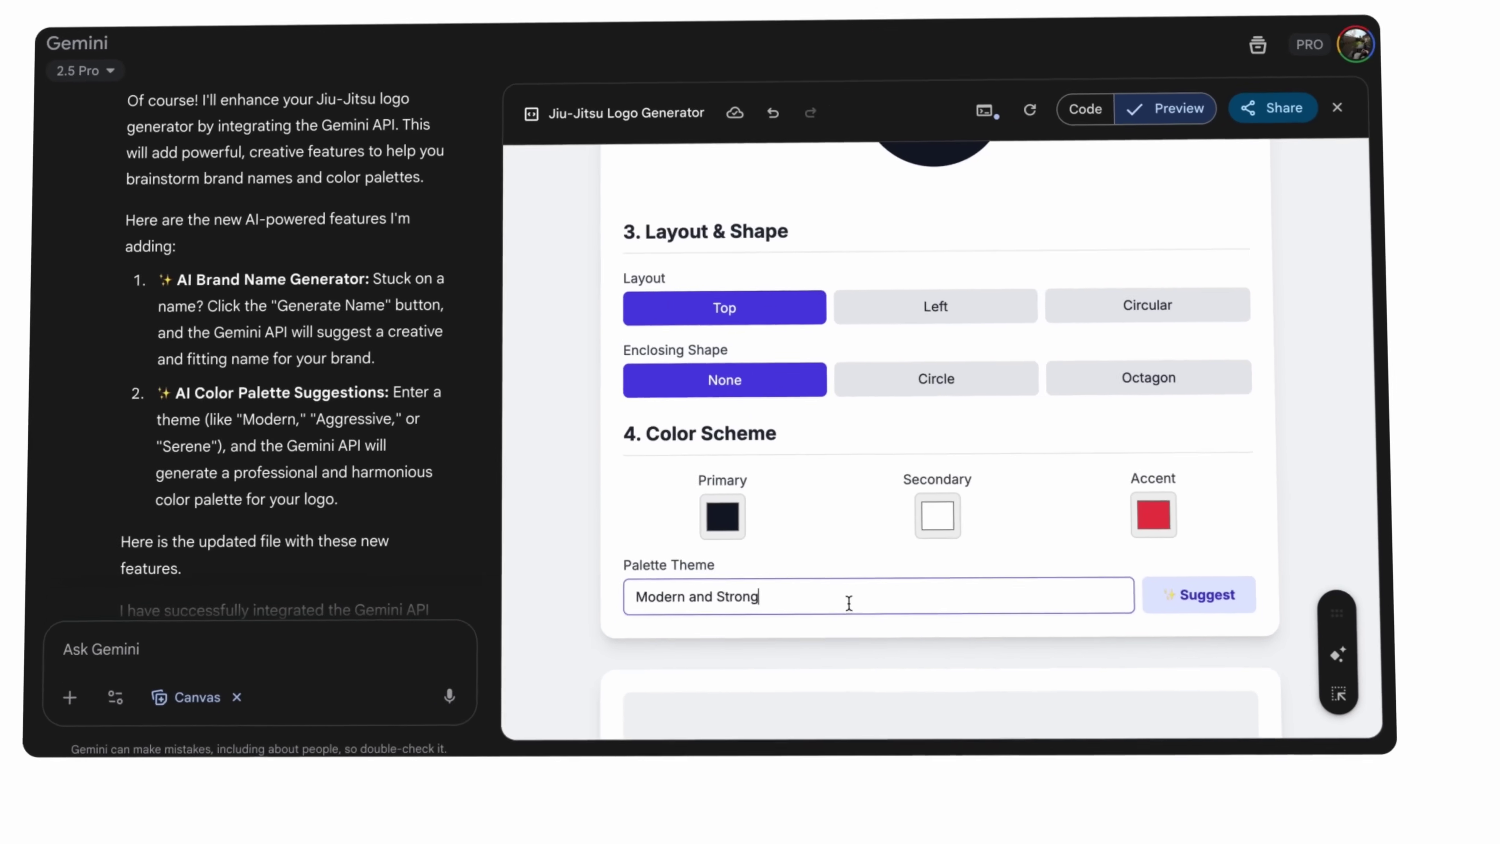
pyautogui.tripleClick(880, 620)
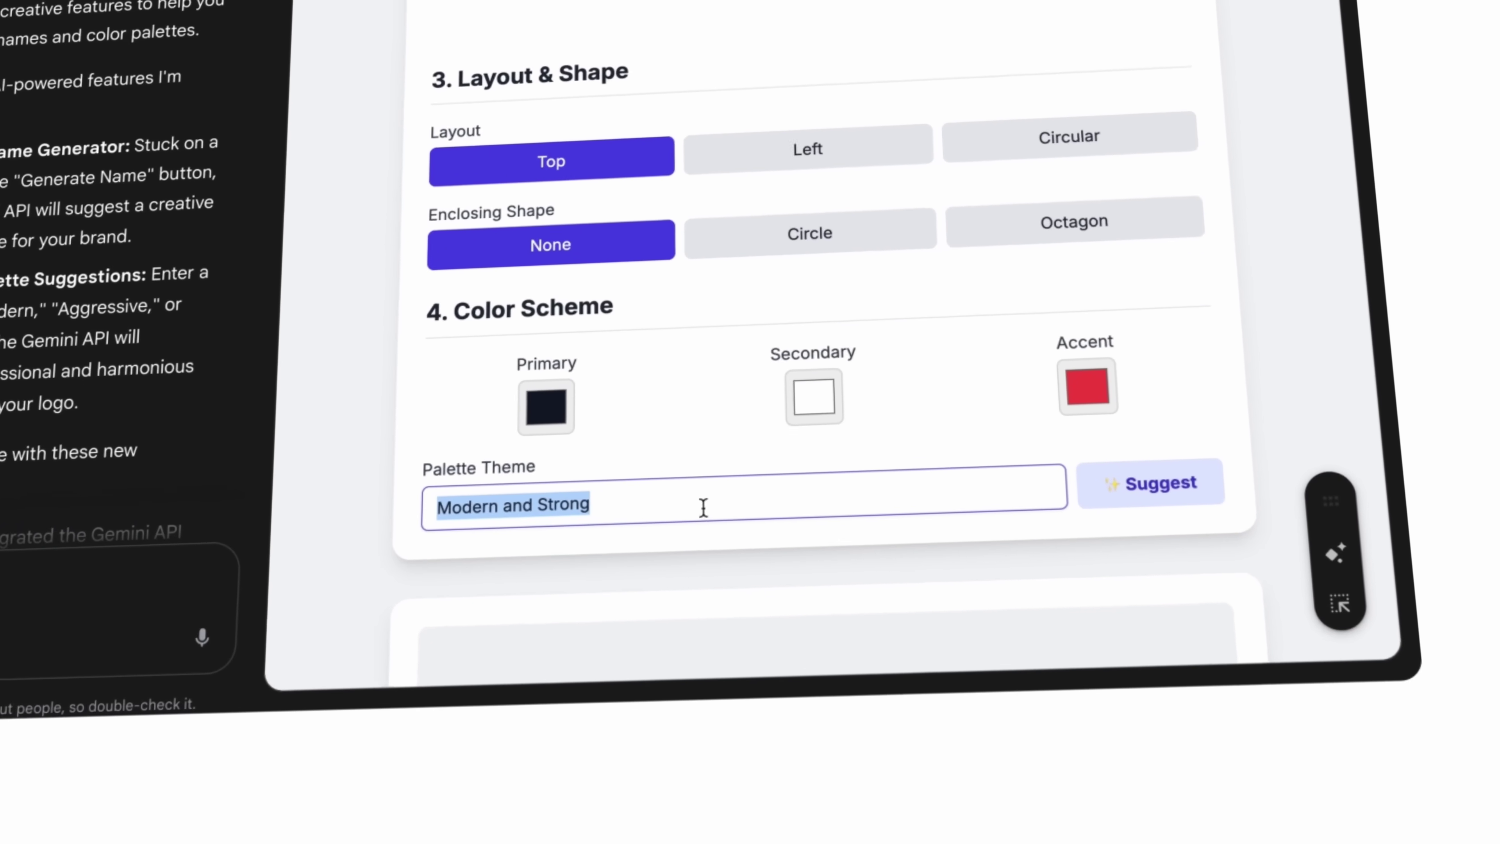
pyautogui.write('Minimal strong')
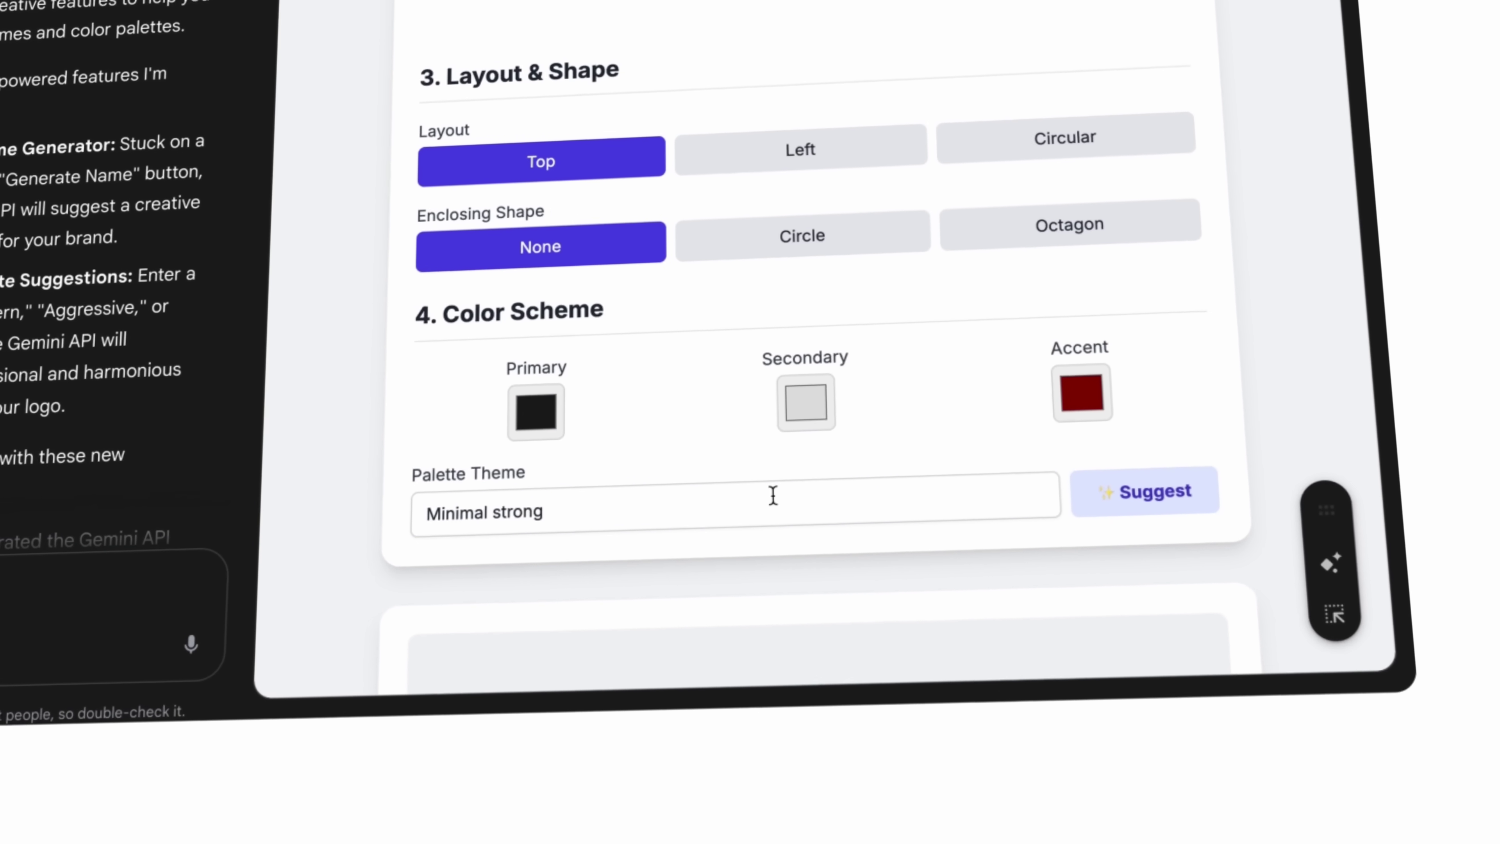
pyautogui.scroll(-3, 771, 532)
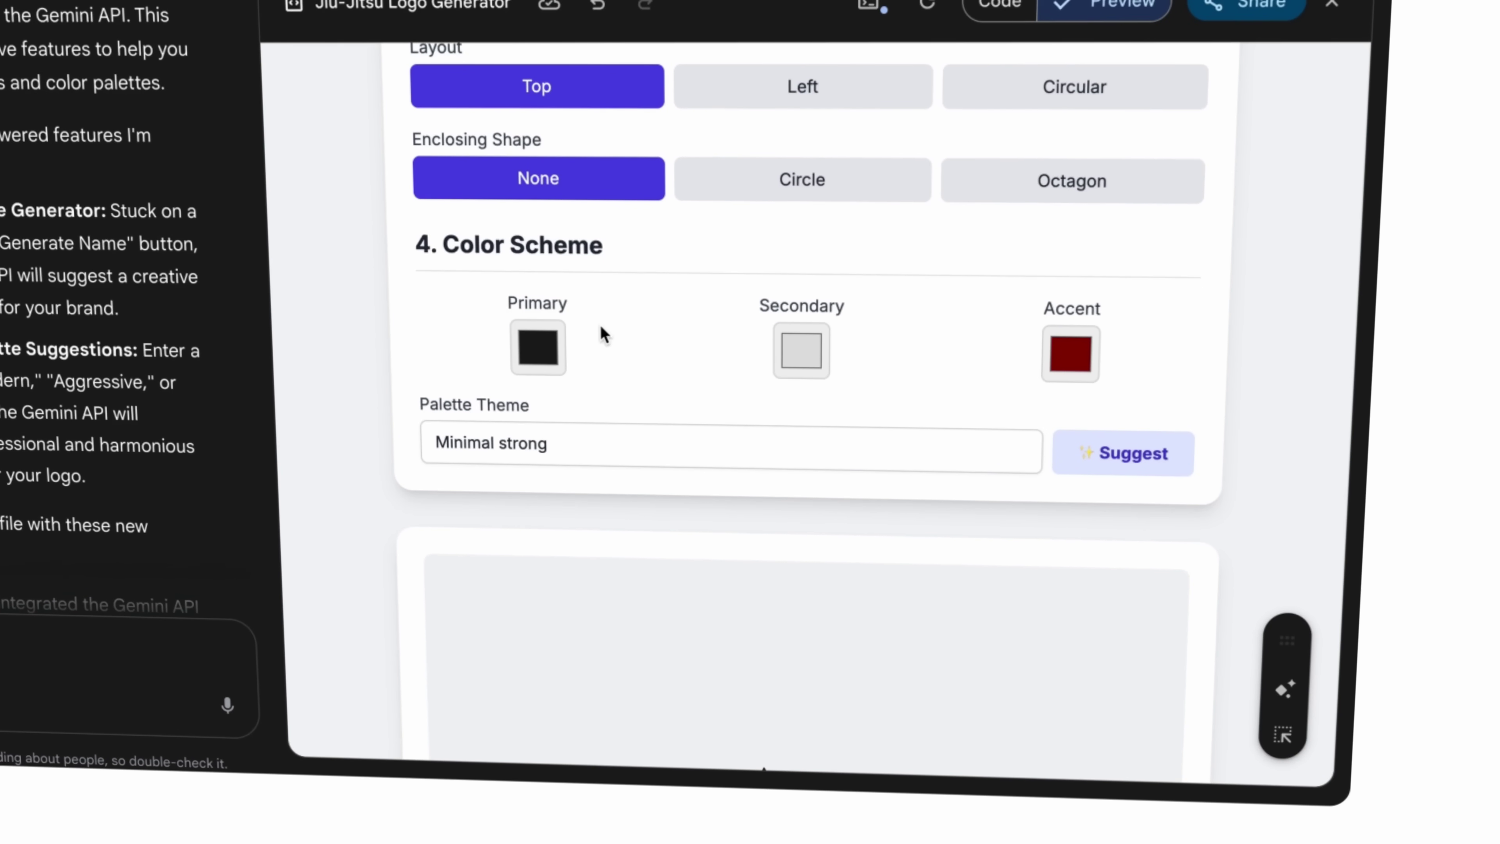
pyautogui.scroll(-10, 636, 436)
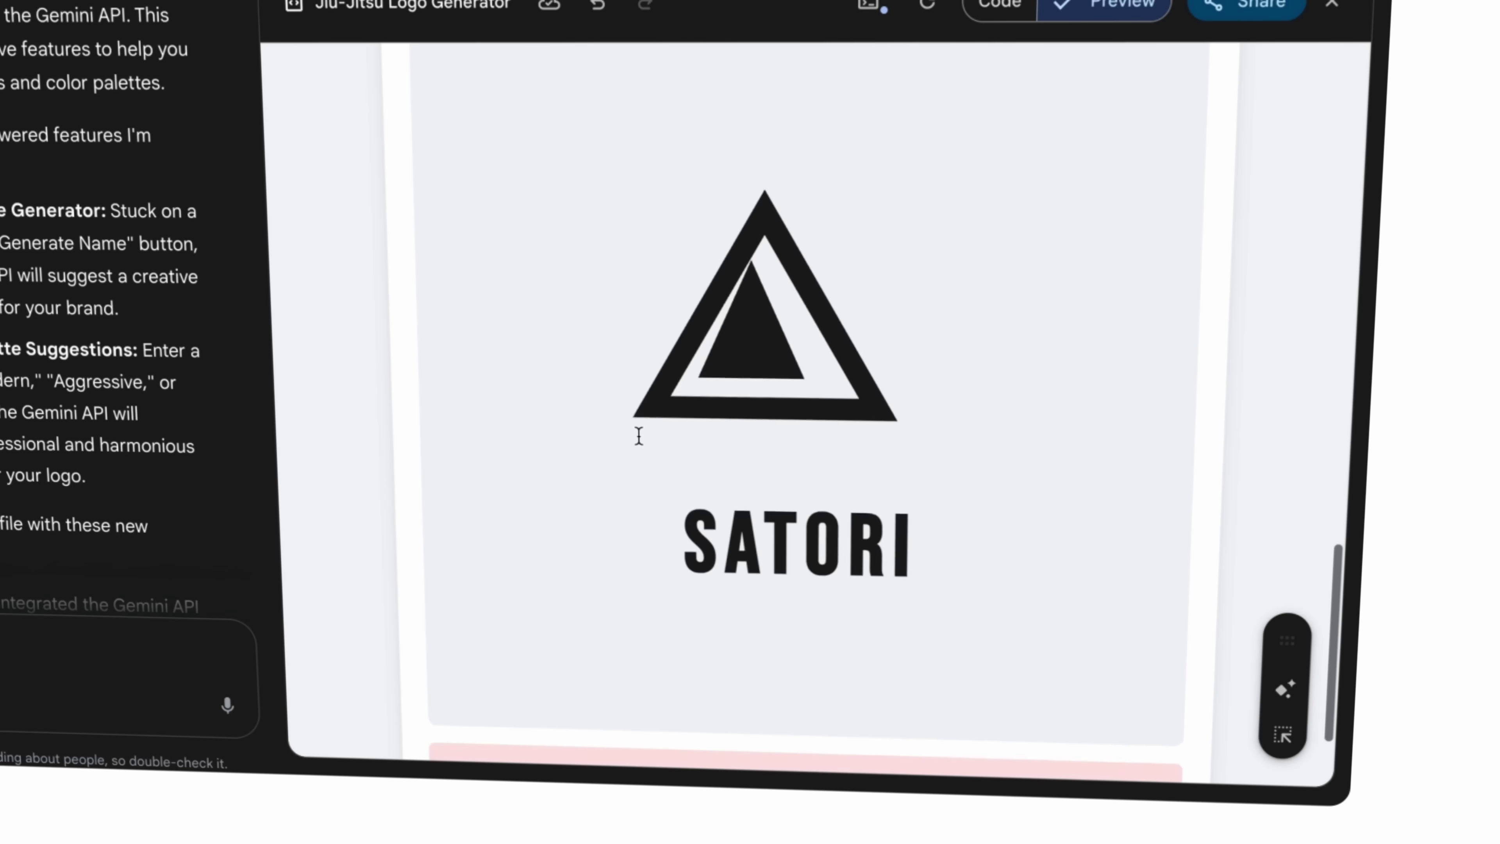
pyautogui.scroll(10, 757, 284)
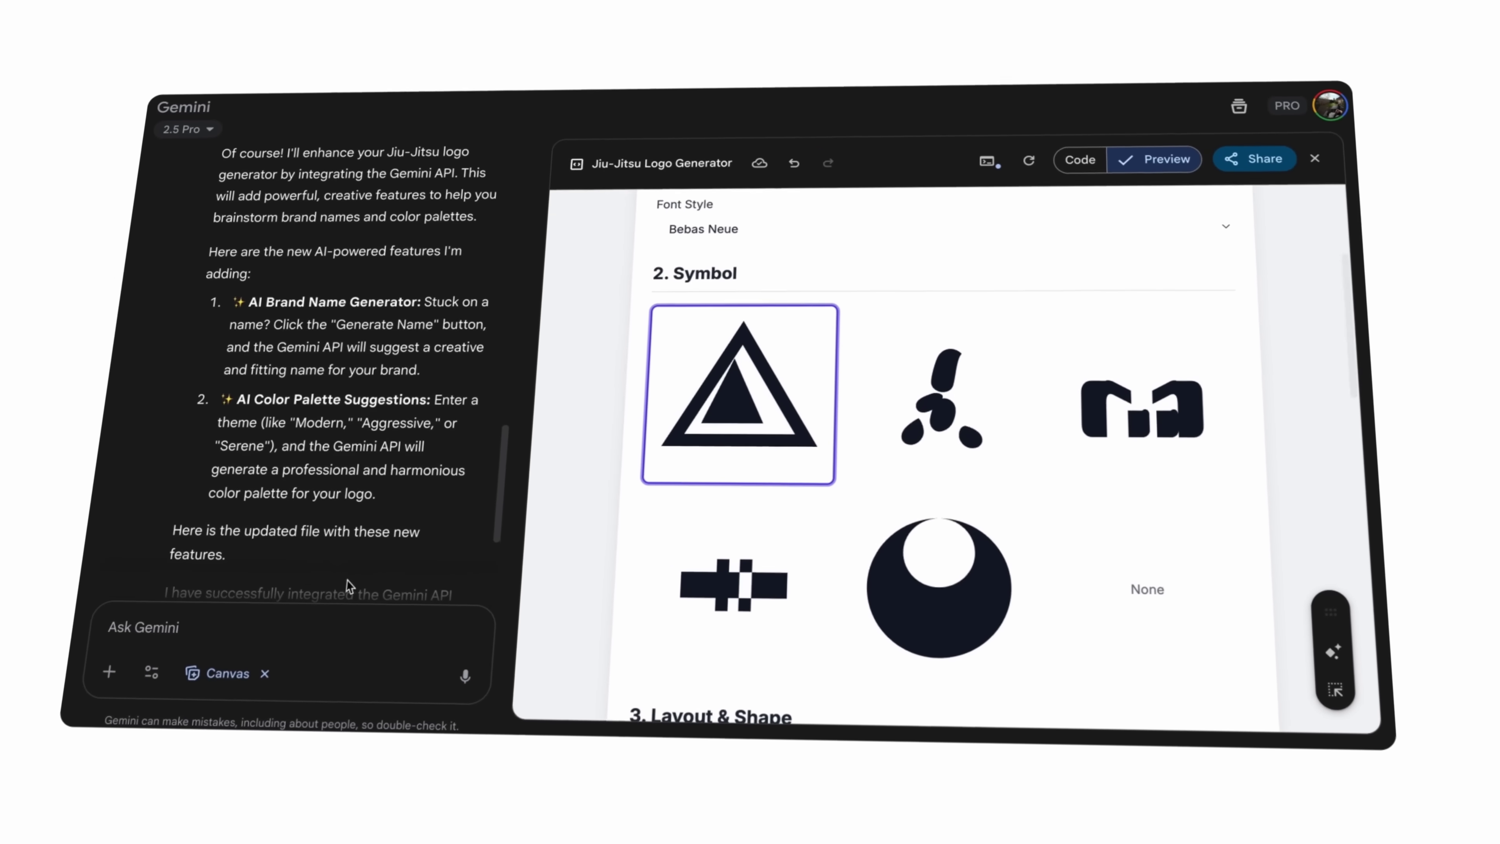
pyautogui.click(124, 650)
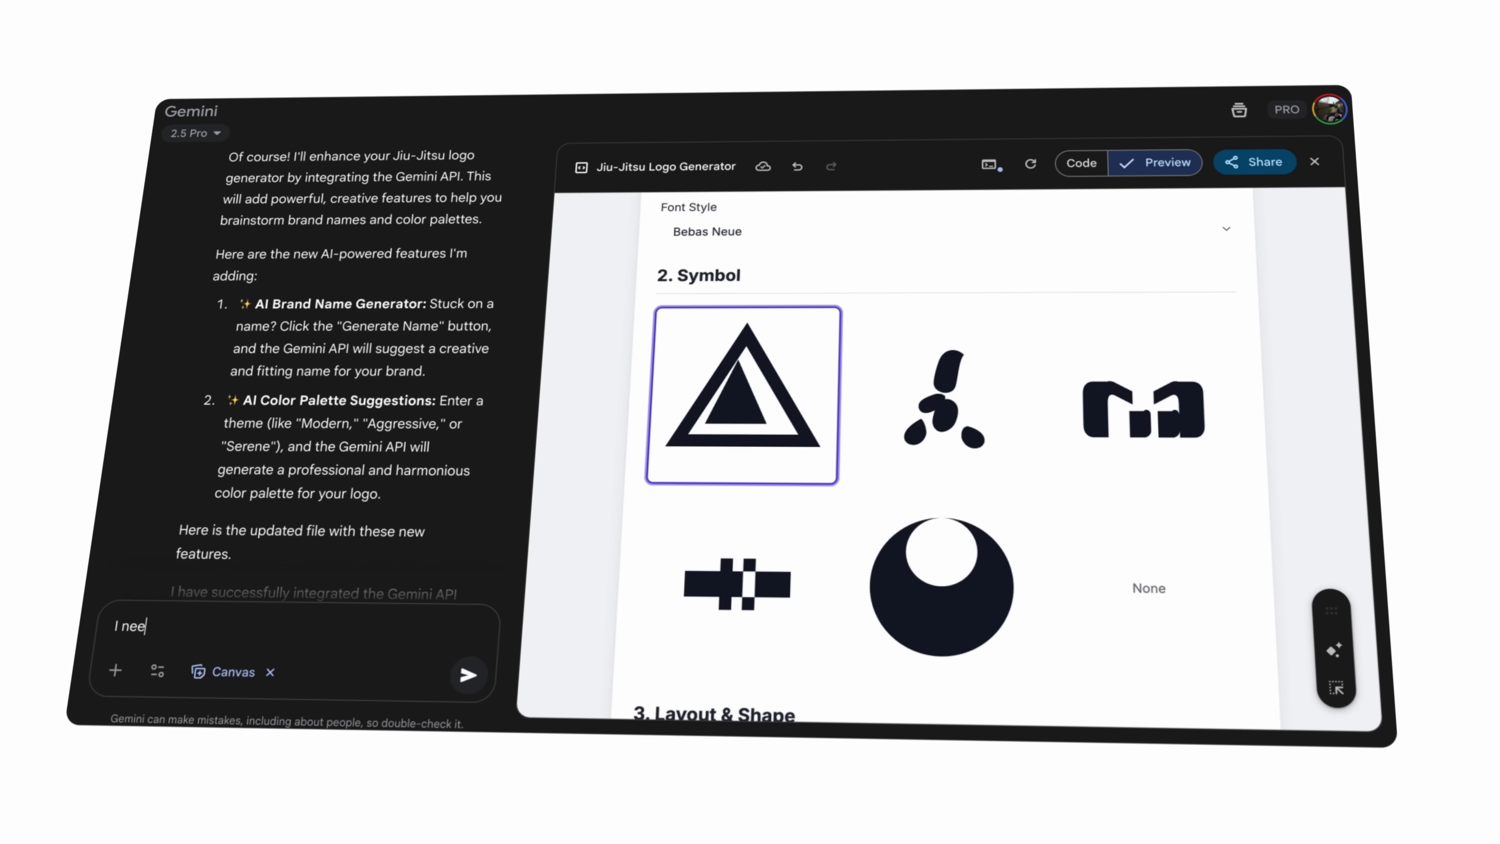
# - Ask Gemini to add a symbol generator driven by shape-psychology prompts
pyautogui.write('I need a symbol generator that can function alongs')
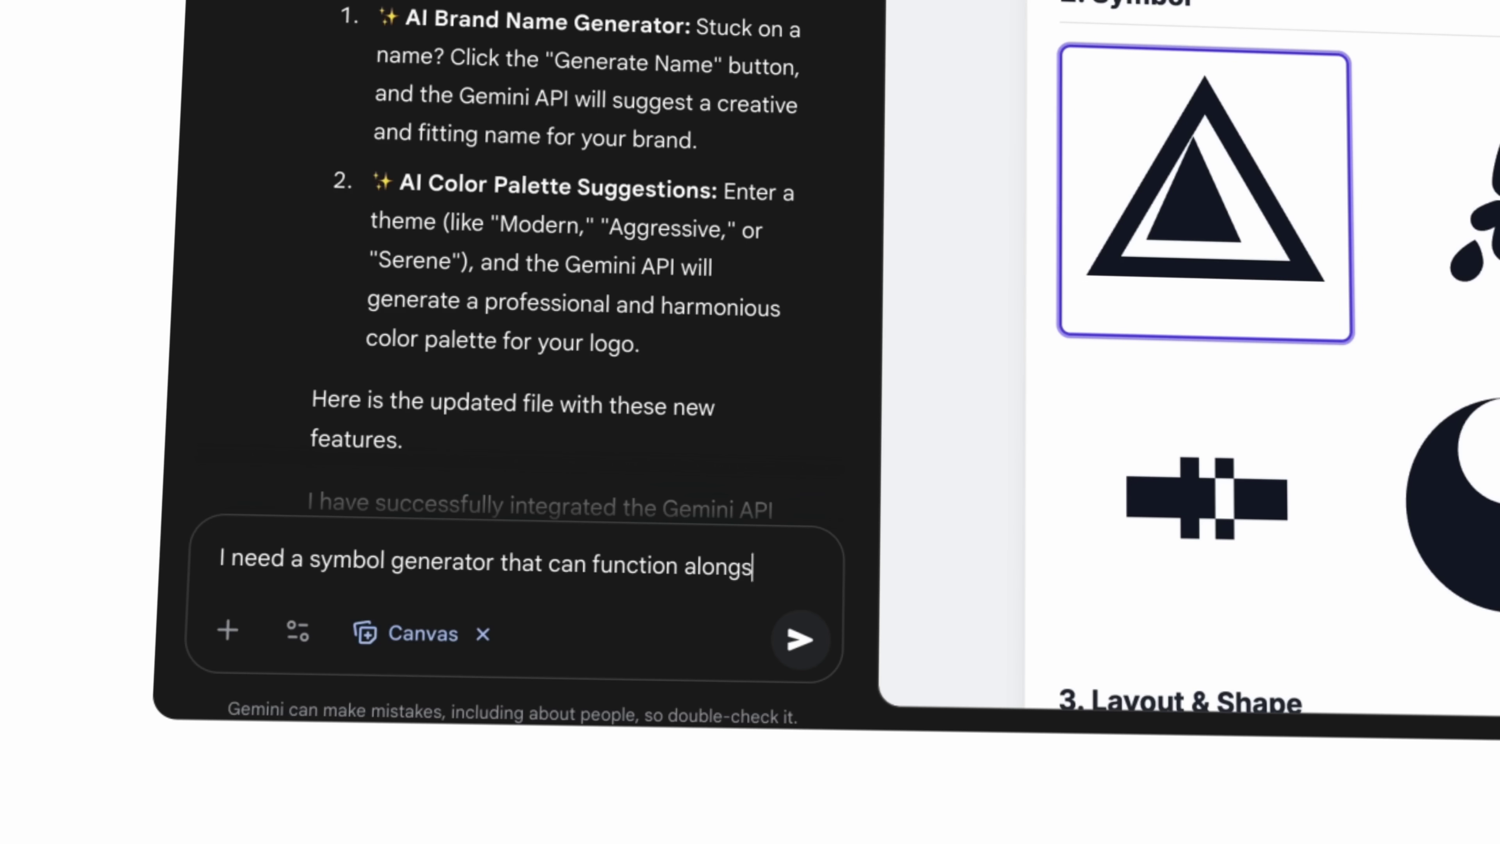
pyautogui.write('hape psychology prompts')
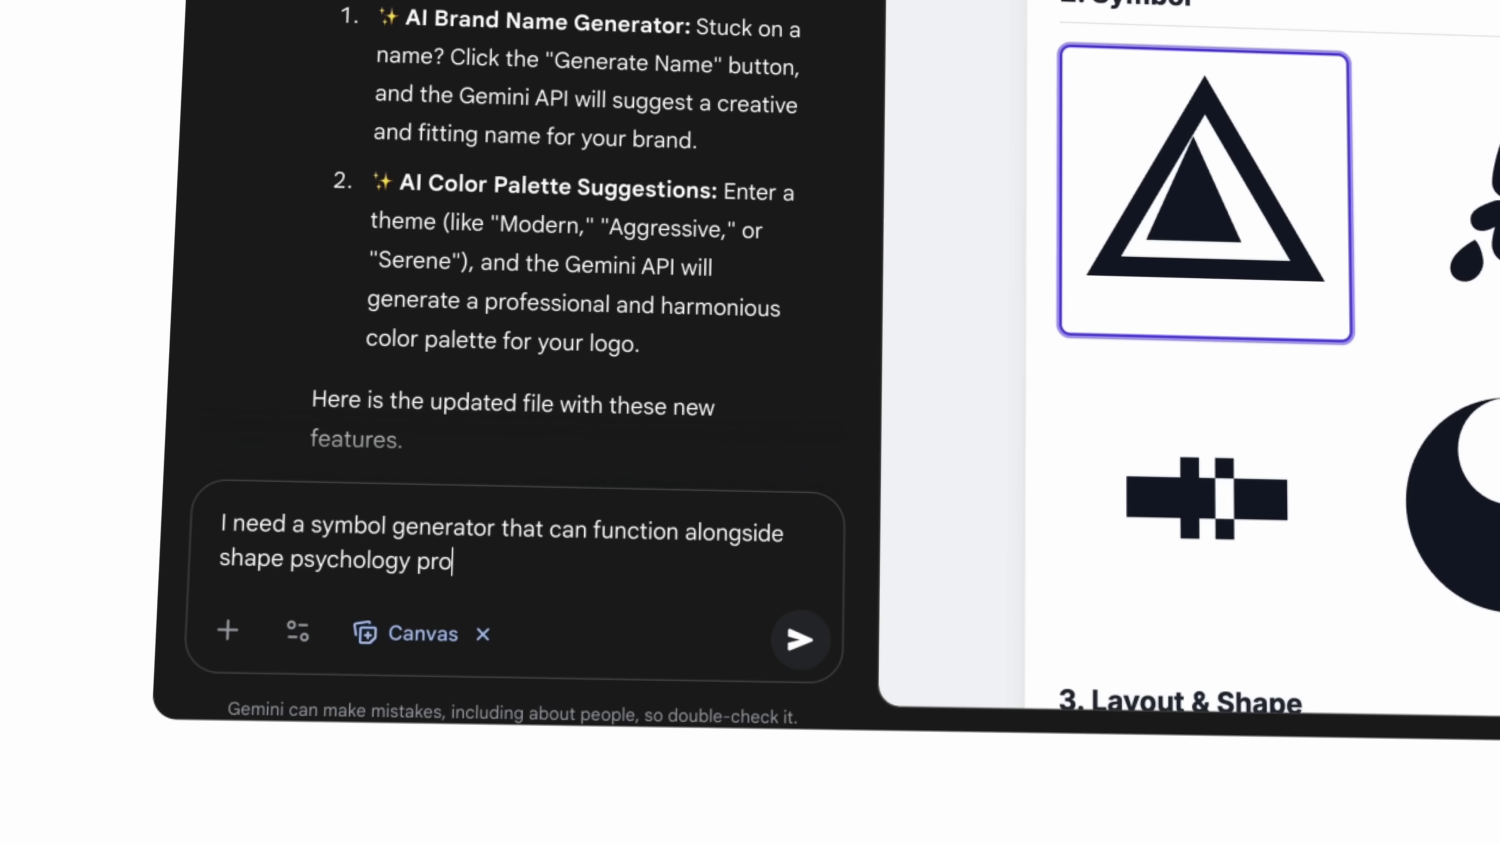
pyautogui.click(799, 637)
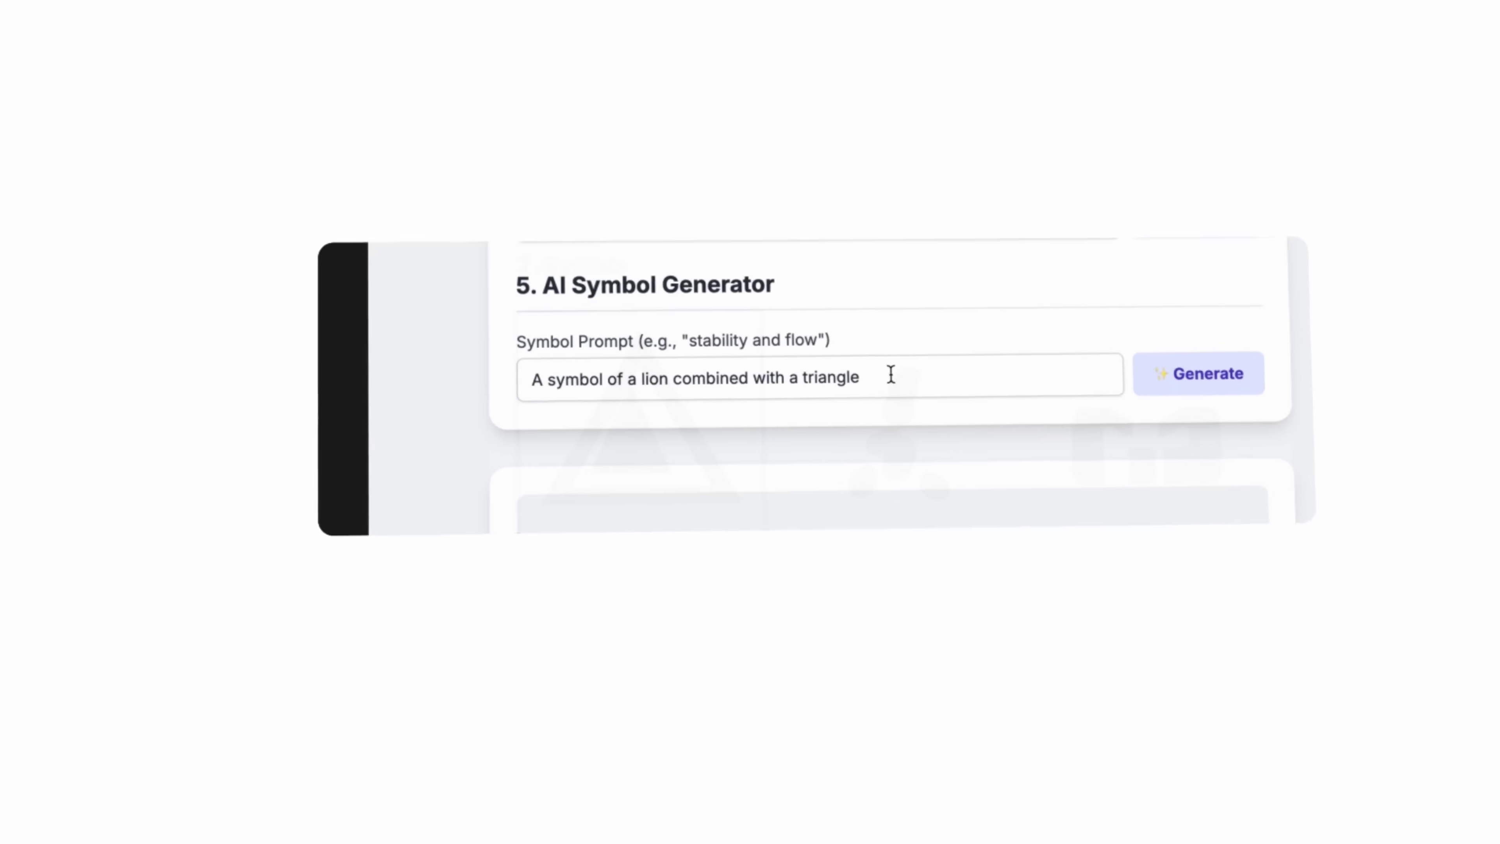
pyautogui.moveTo(735, 416); pyautogui.dragTo(395, 412)
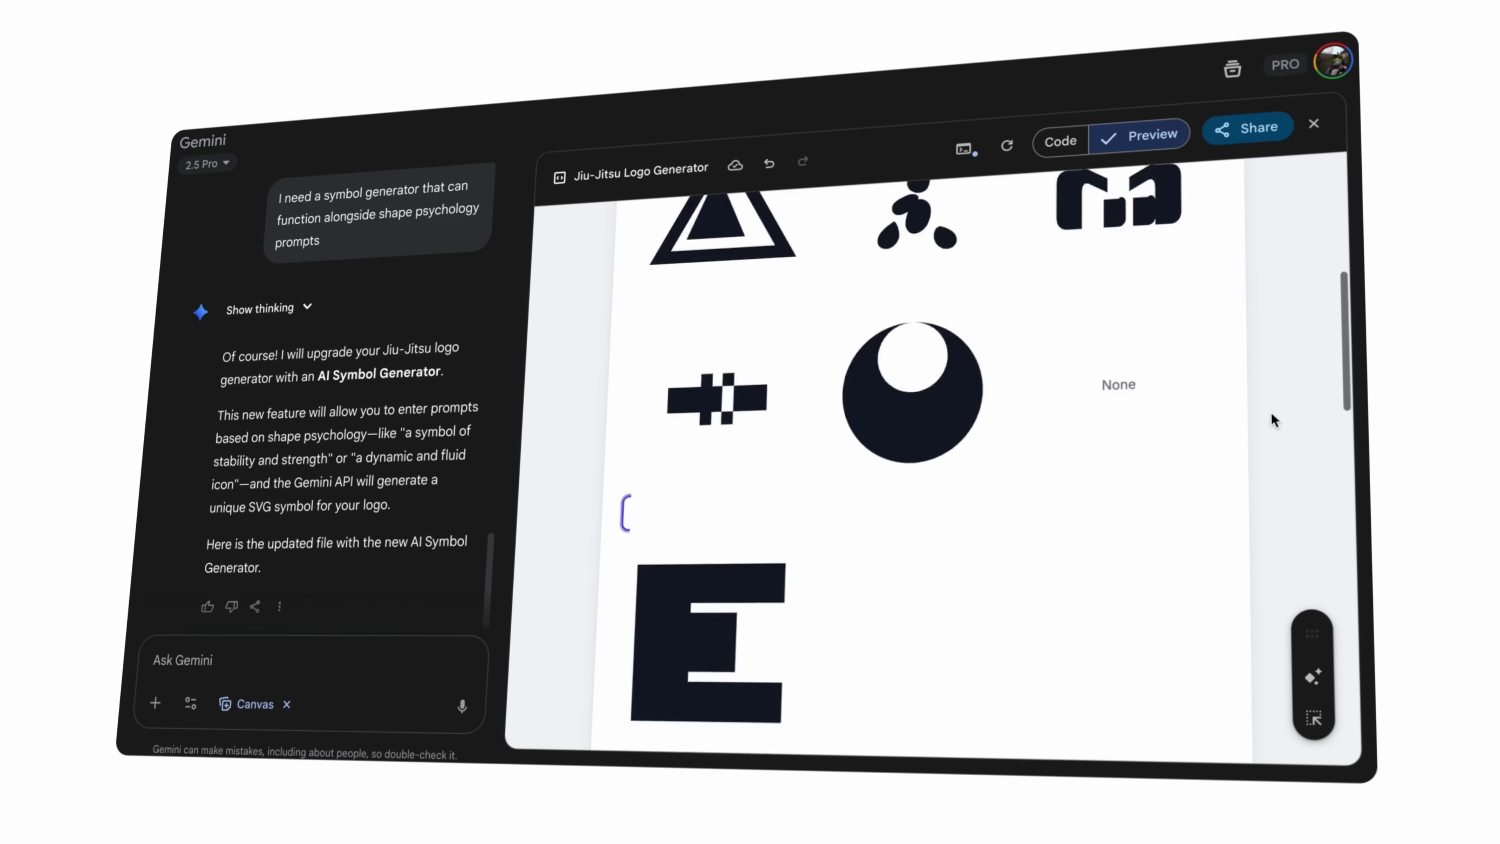
# - Paste the minimal geometric jiu-jitsu symbol prompt and generate a pointed teardrop symbol
pyautogui.scroll(8, 1271, 412)
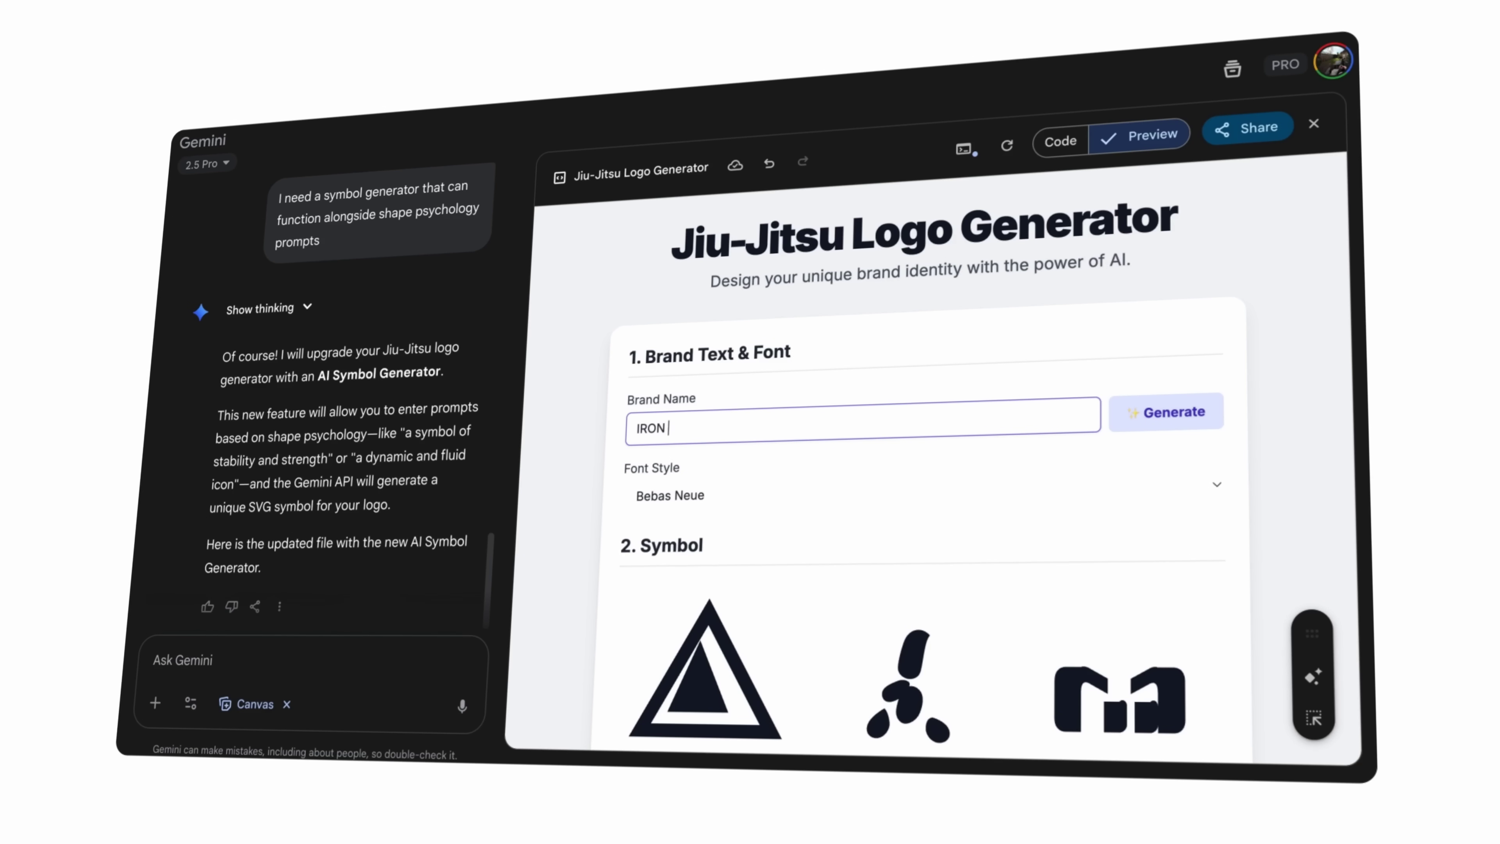
pyautogui.scroll(-10, 945, 429)
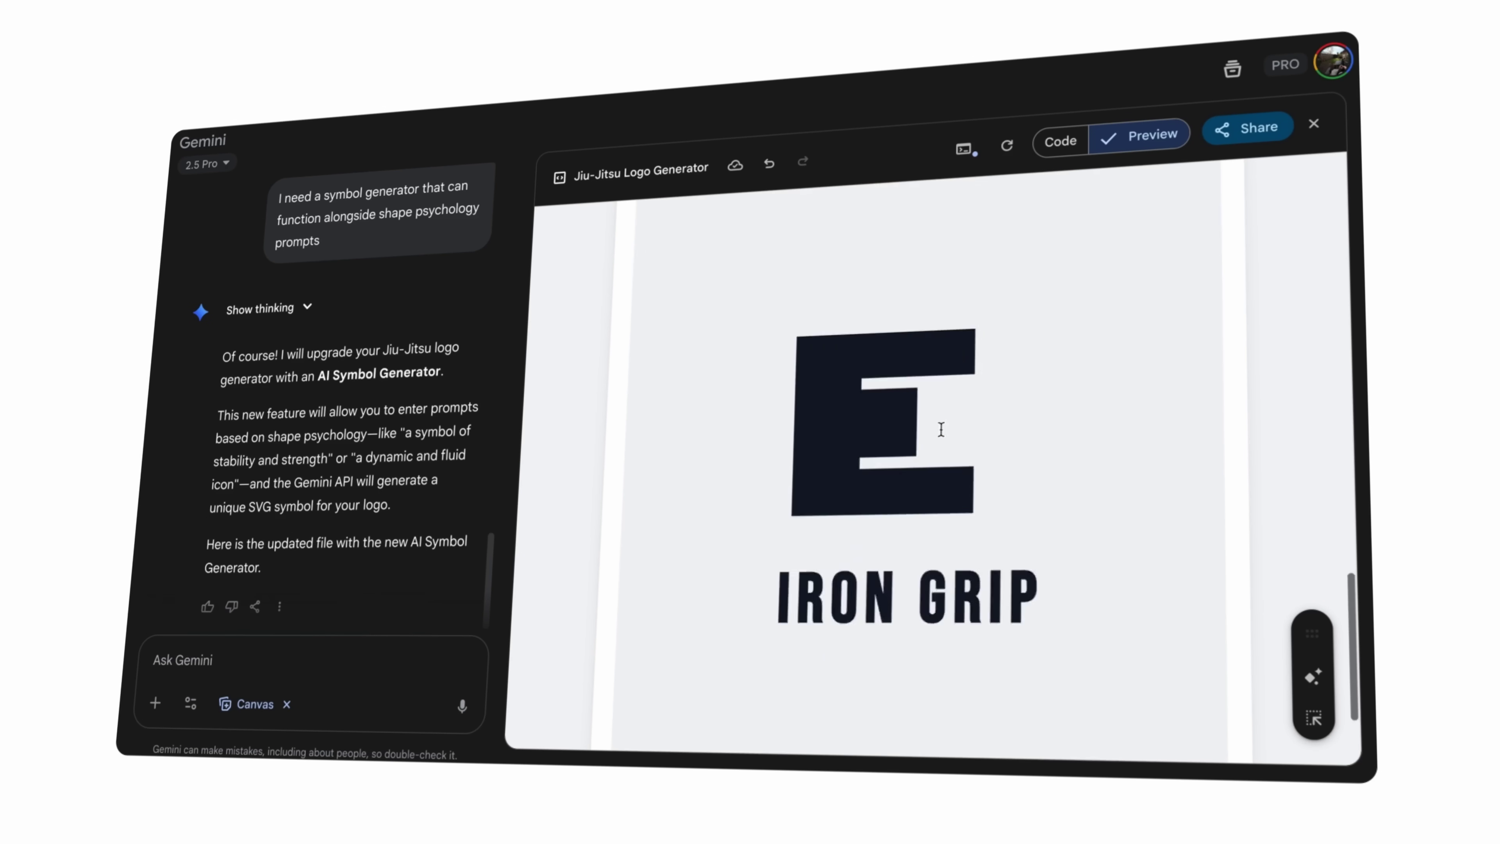
pyautogui.scroll(3, 951, 424)
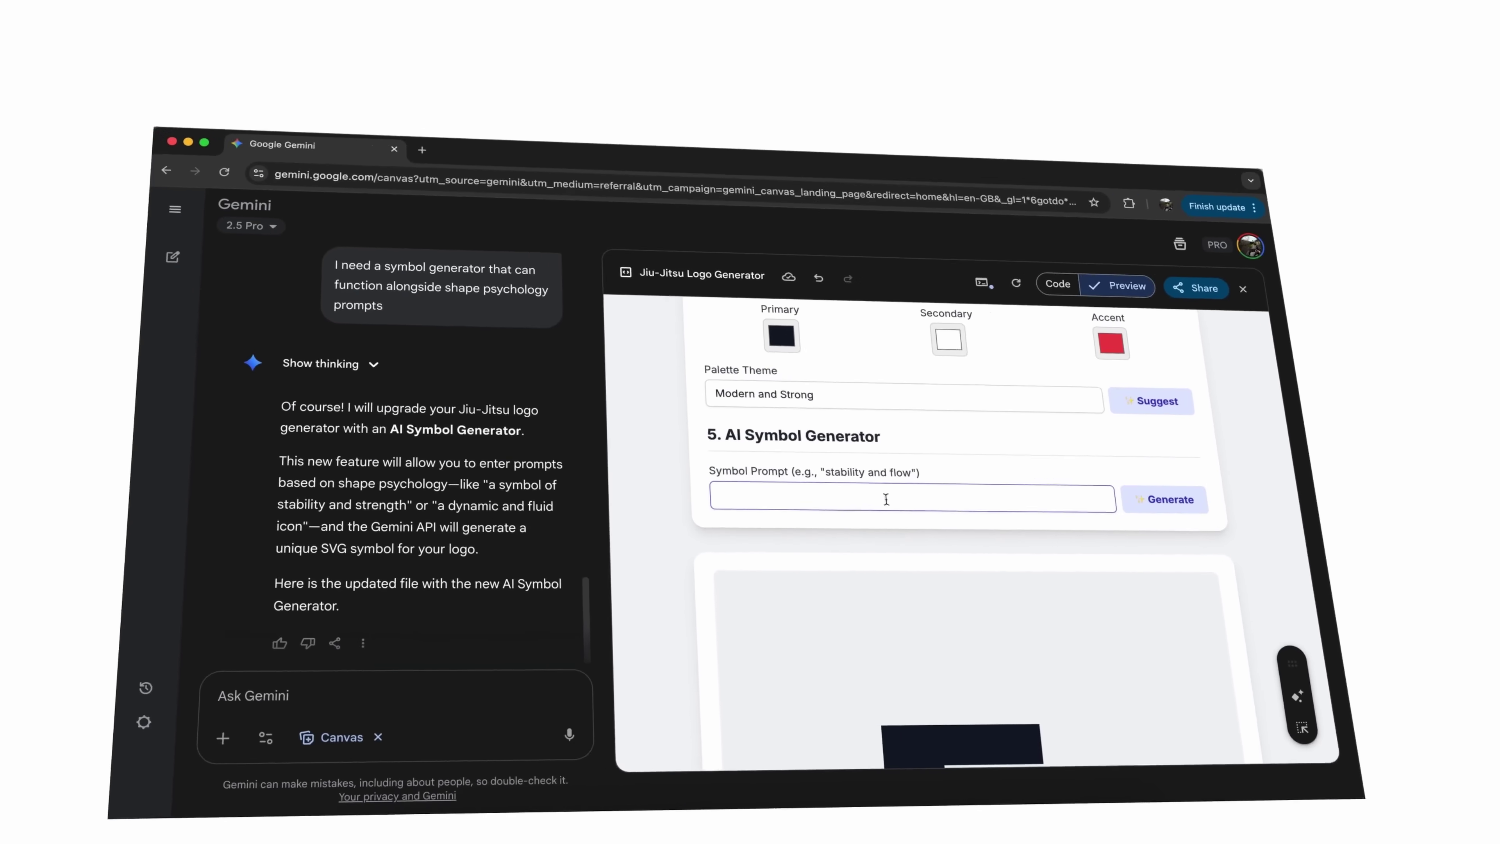
pyautogui.press('super+v')
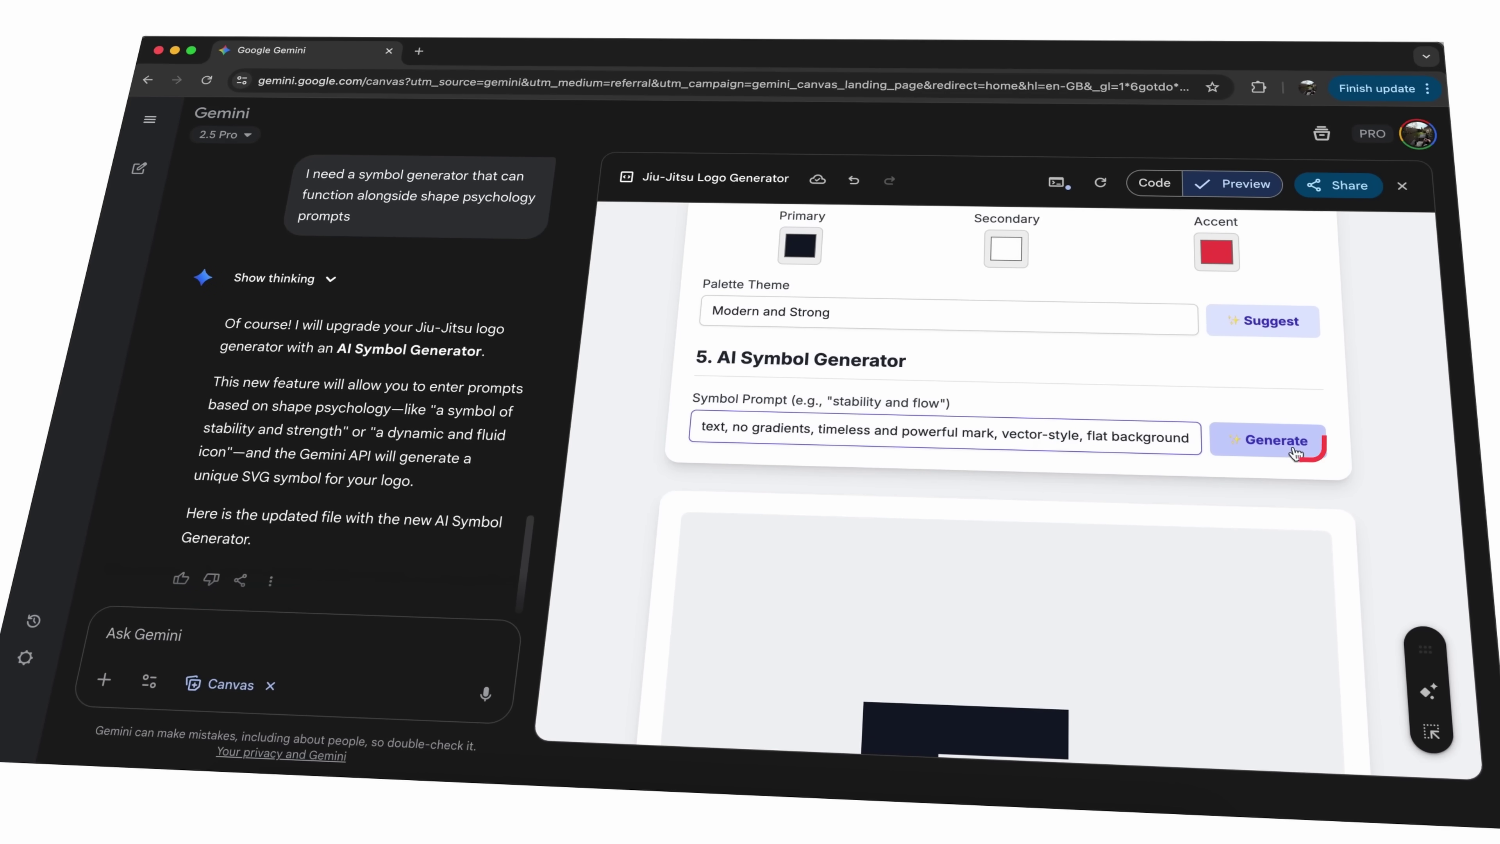
pyautogui.click(1277, 441)
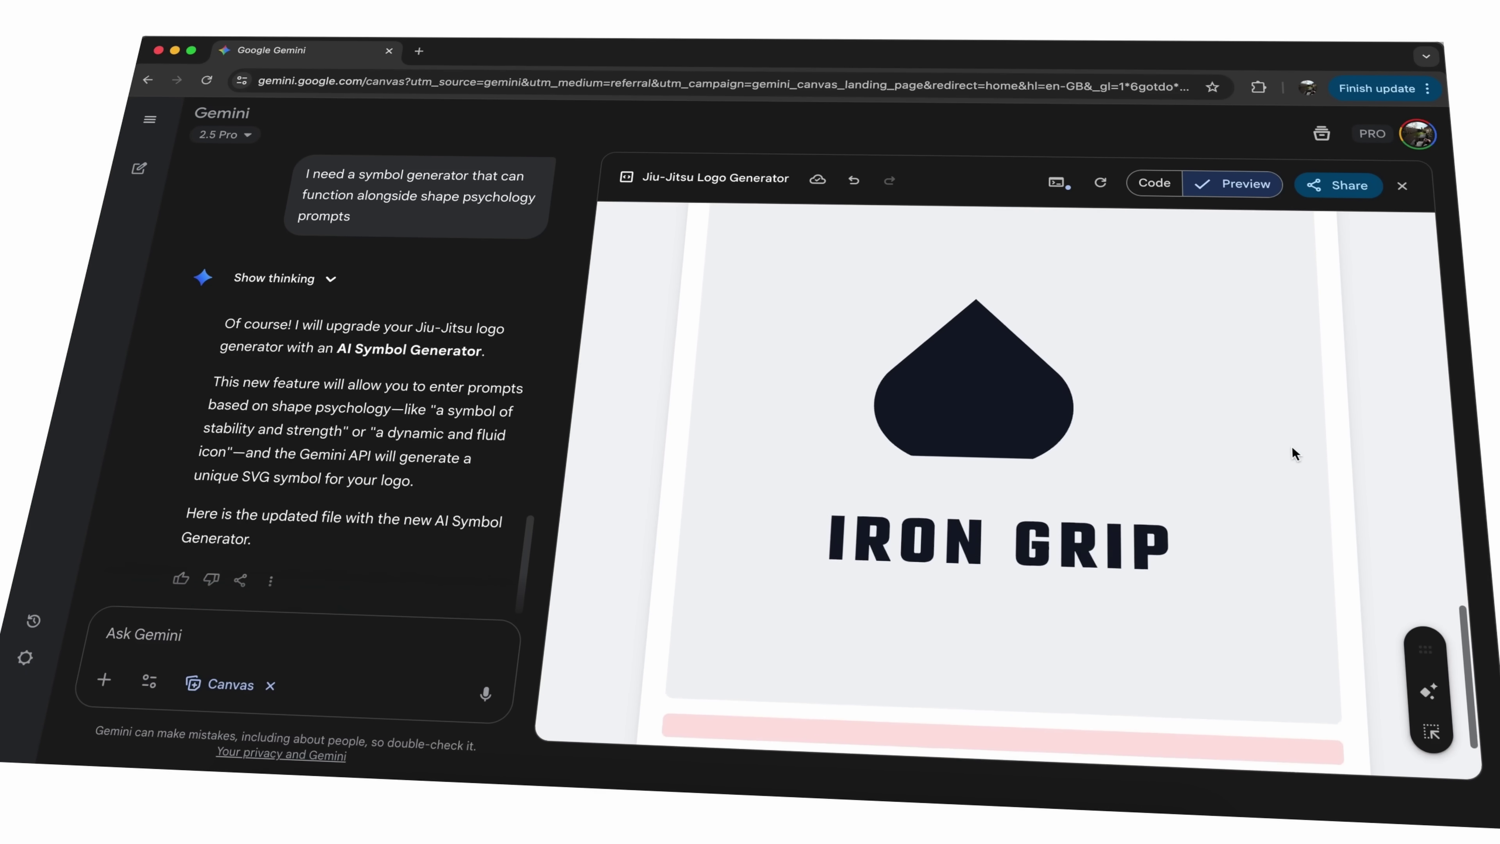
pyautogui.scroll(-3, 1025, 566)
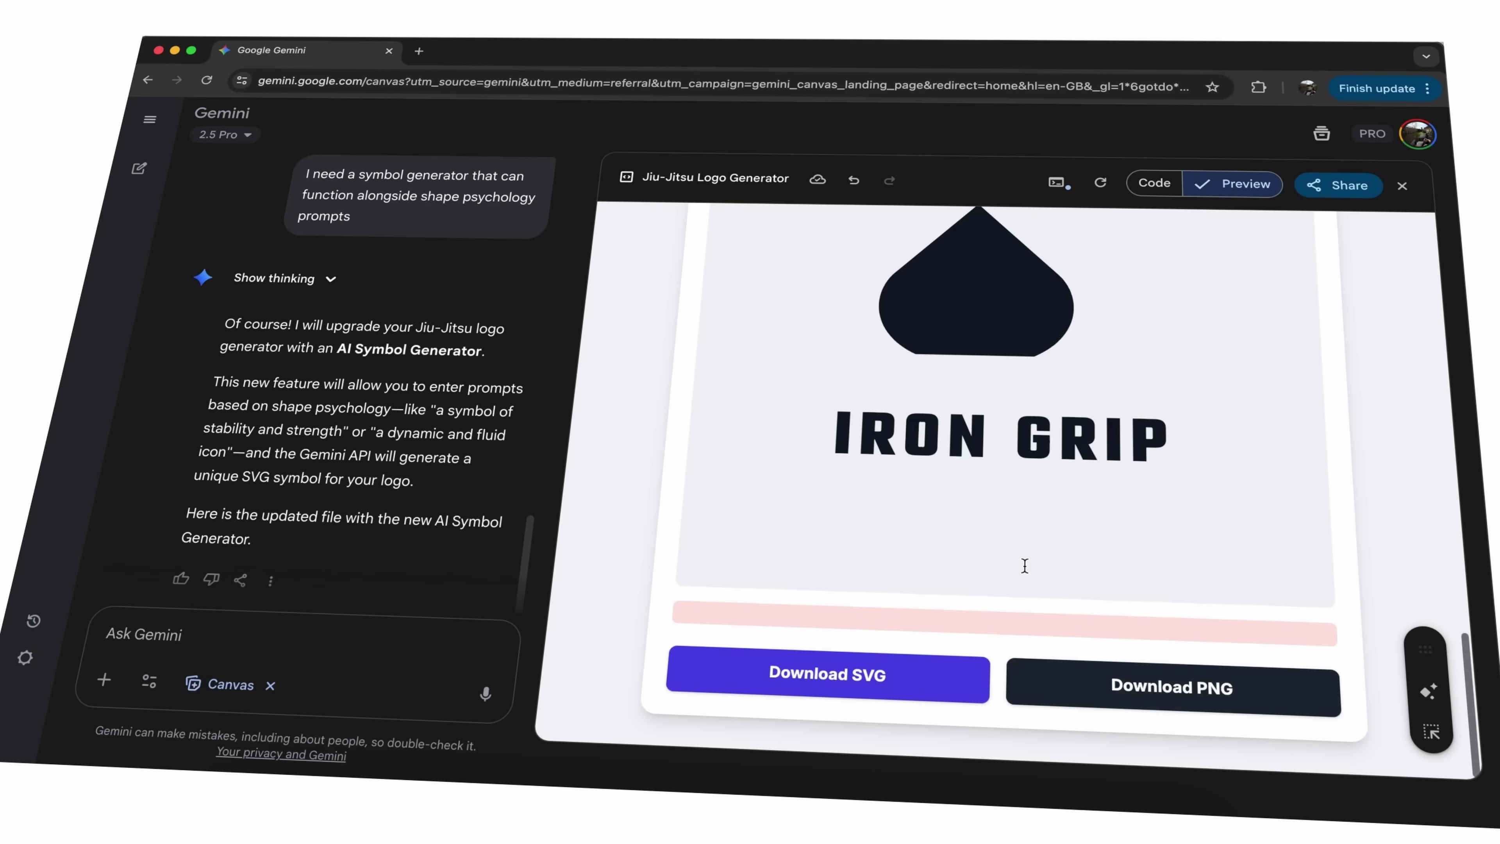
pyautogui.scroll(10, 1025, 566)
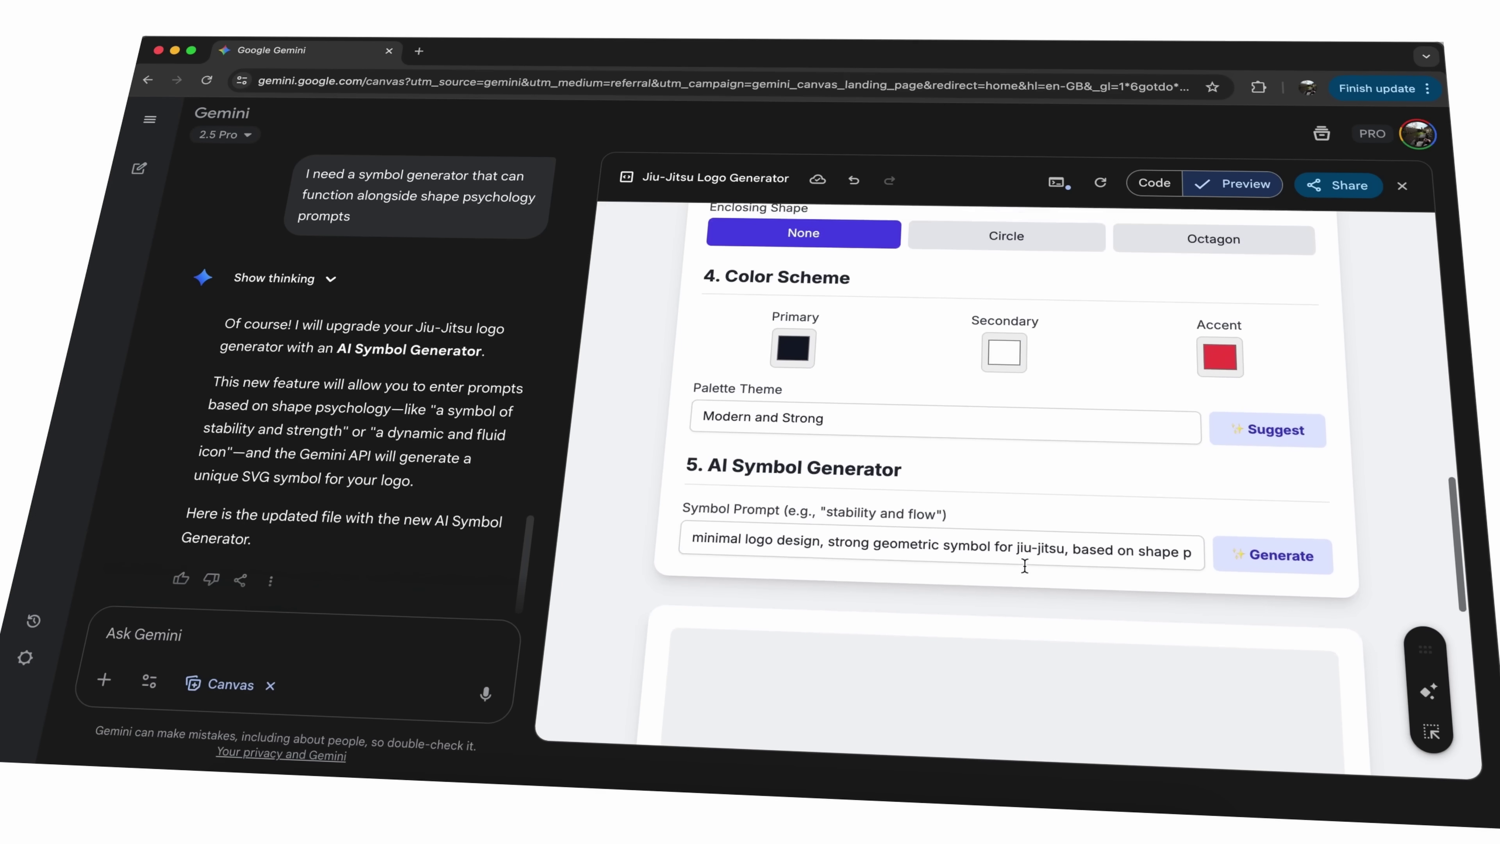
# - Change the palette theme to 'bold urban trendy' and request colour suggestions
pyautogui.scroll(-1, 1024, 566)
pyautogui.tripleClick(854, 593)
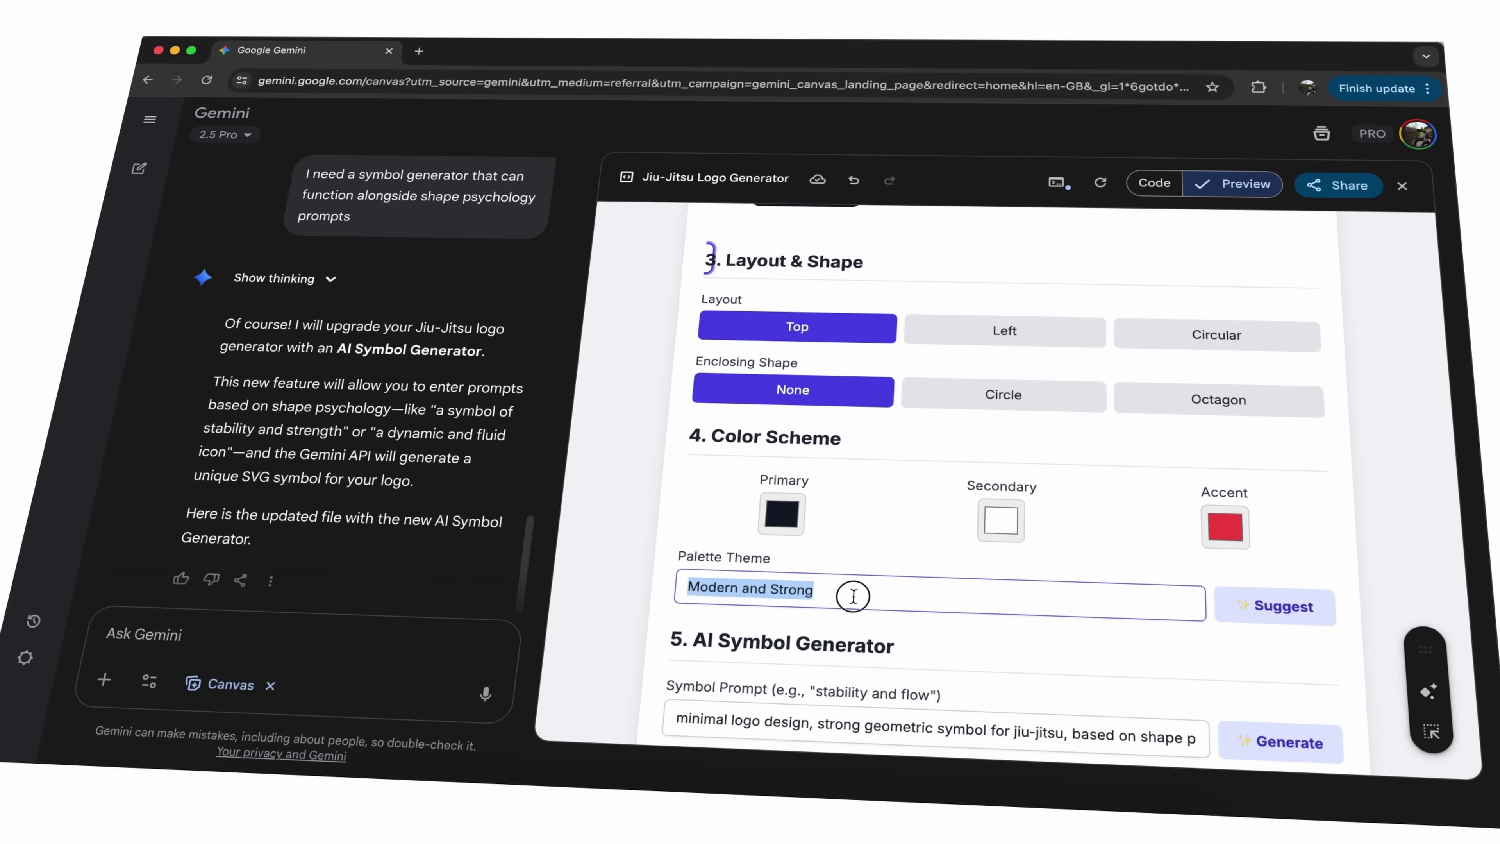
pyautogui.write('bold u')
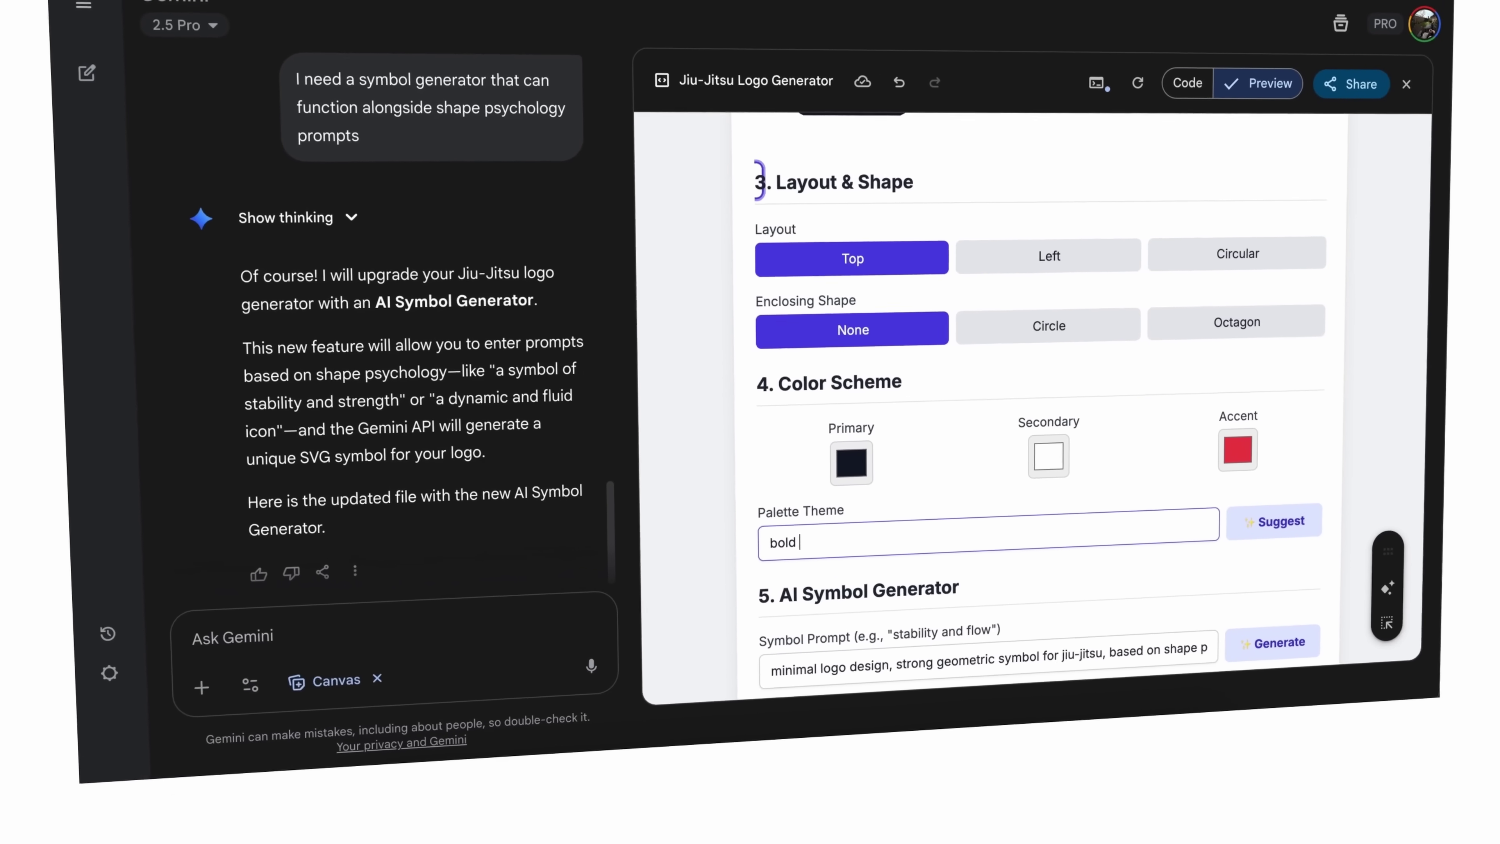
pyautogui.write('rban ')
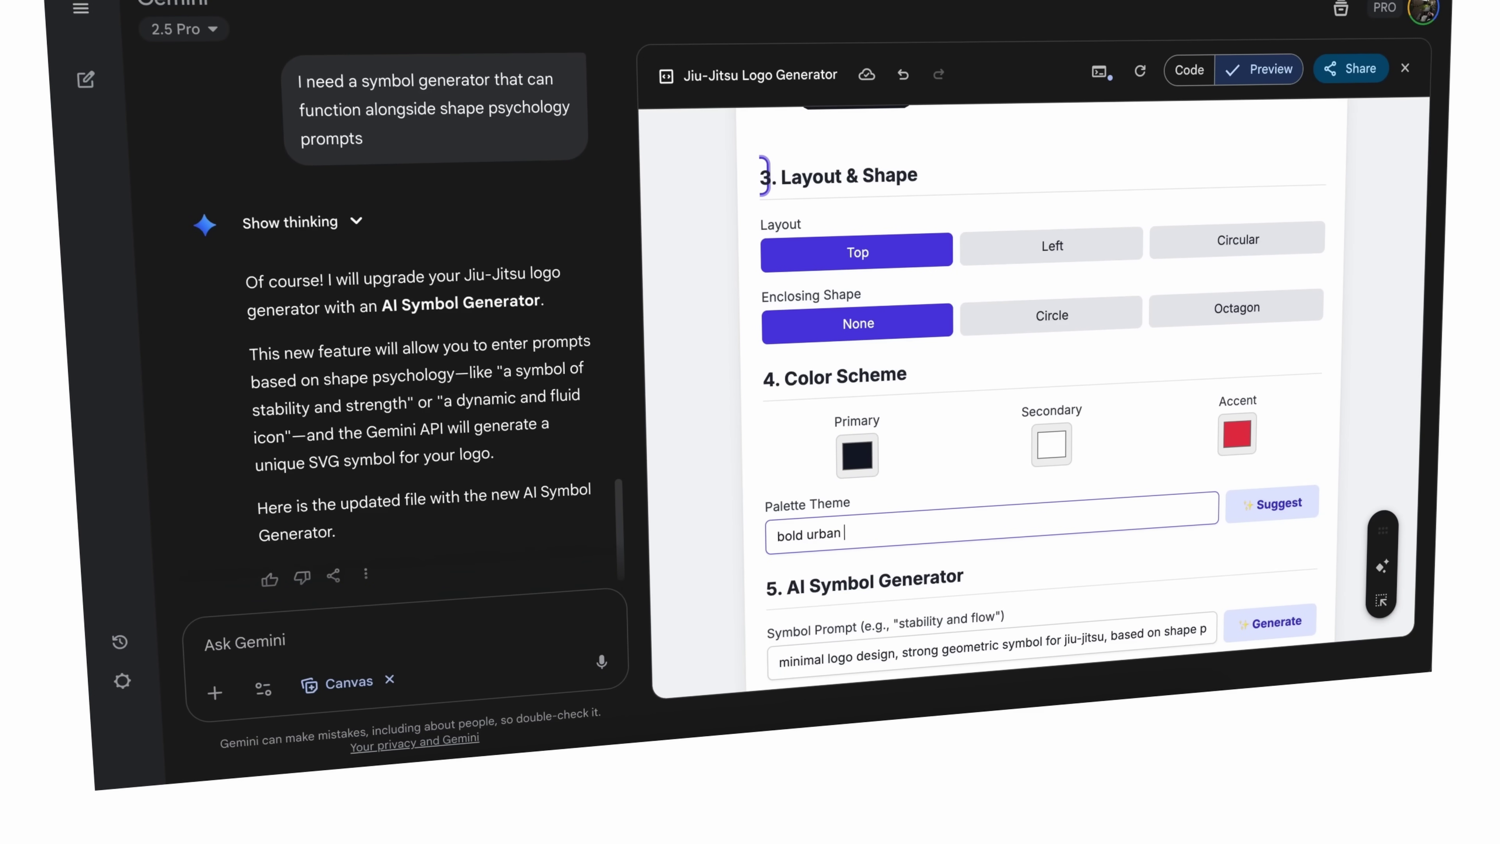
pyautogui.write('trendy')
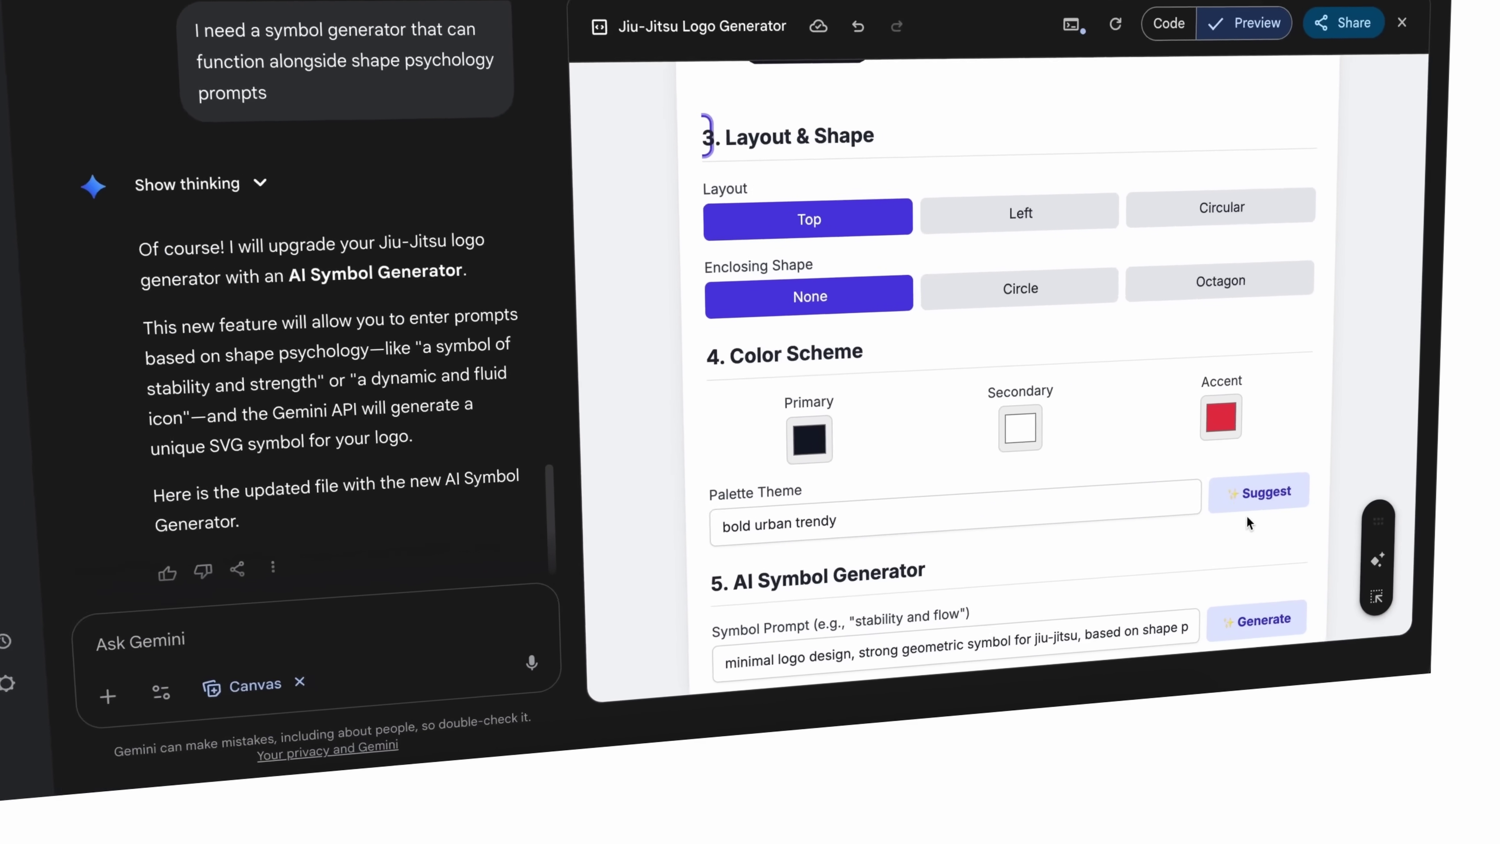
pyautogui.click(1273, 504)
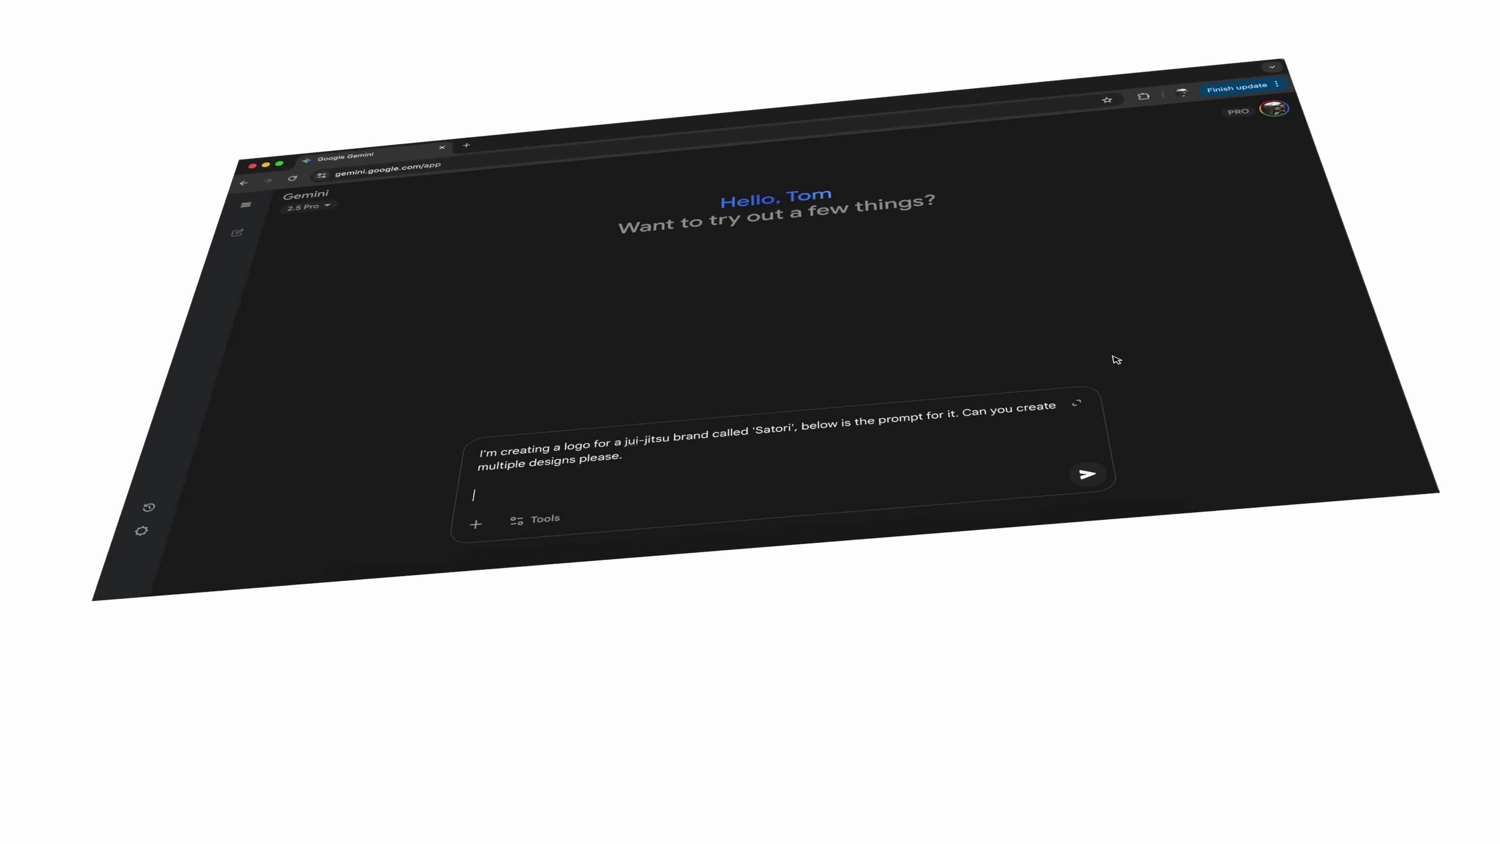
# - Paste and send the Satori logo prompt in the new Gemini chat
pyautogui.write('minimal logo design, strong geometric symbol for jiu-jitsu, based on shape psychology — use circles for flow and unity, triangles for balance and resilience, clean negative space to suggest movement and grip, bold and simple design, high contrast, scalable for patches and icons, no text, no gradients, timeless and powerful mark, vector-style, flat background')
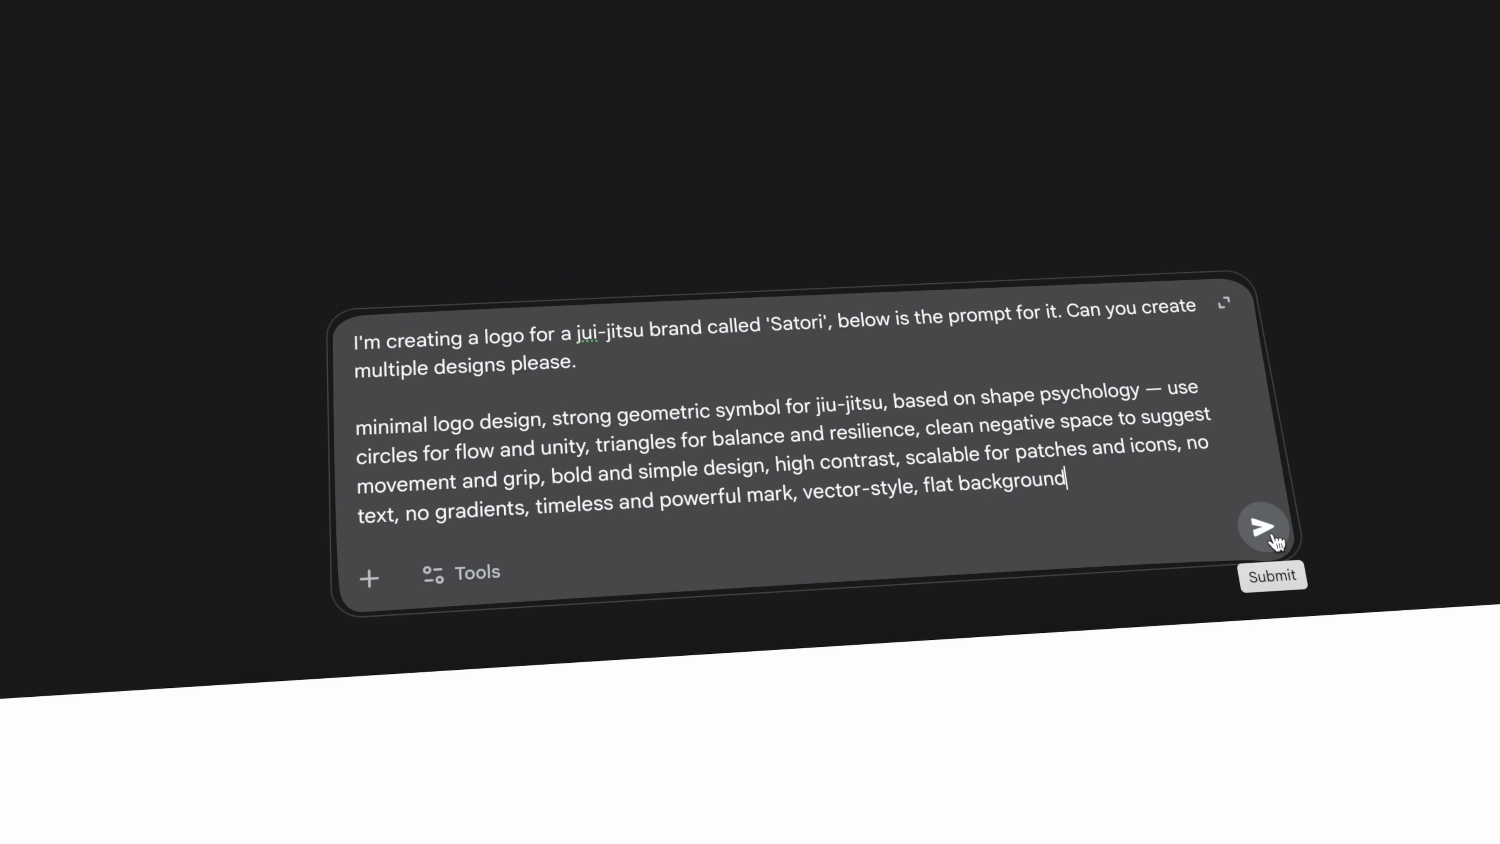
pyautogui.click(1273, 535)
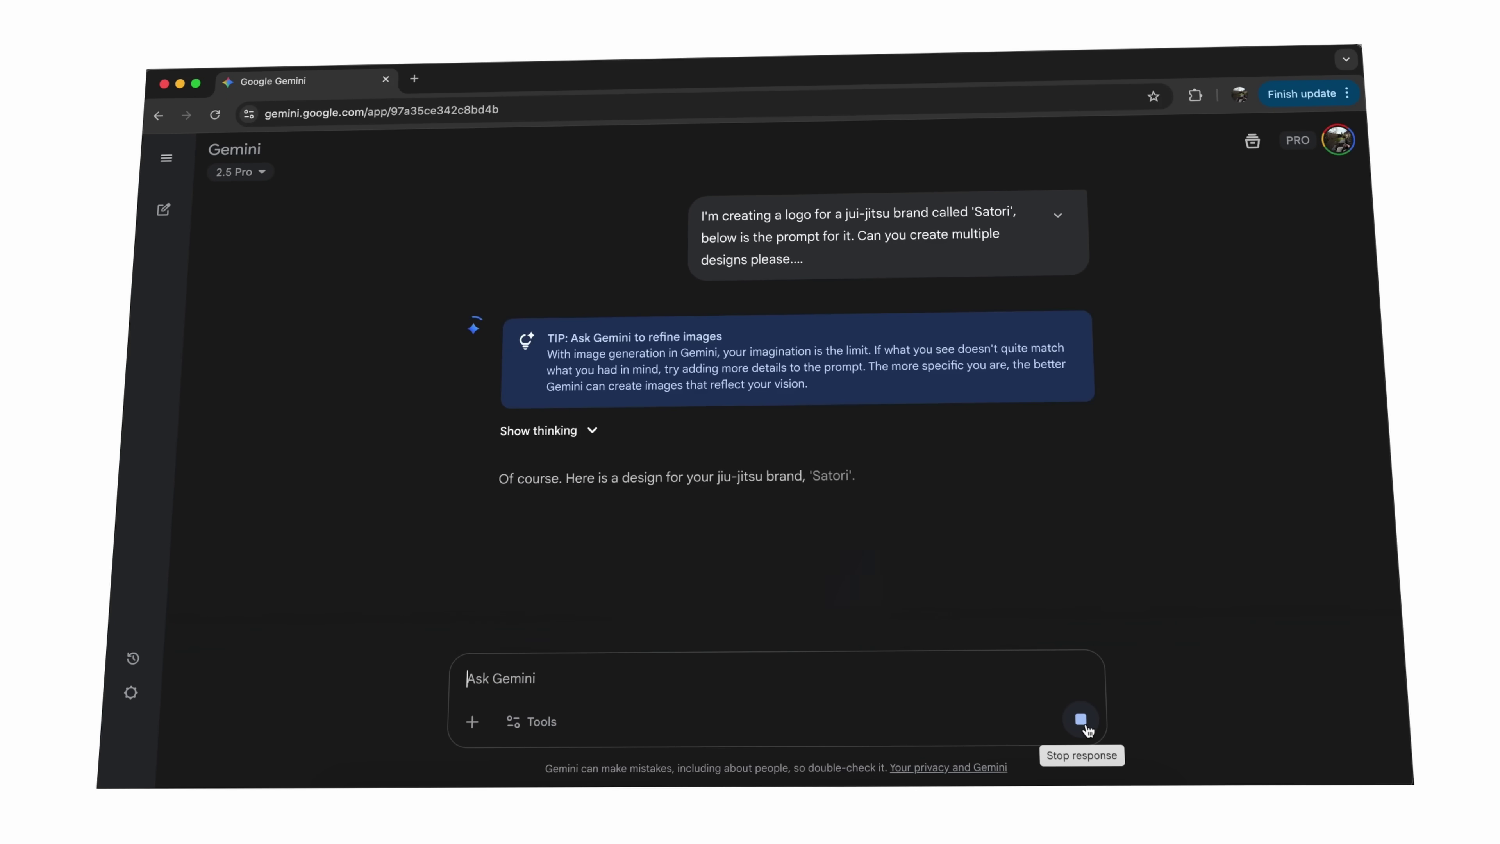
pyautogui.scroll(-5, 1113, 644)
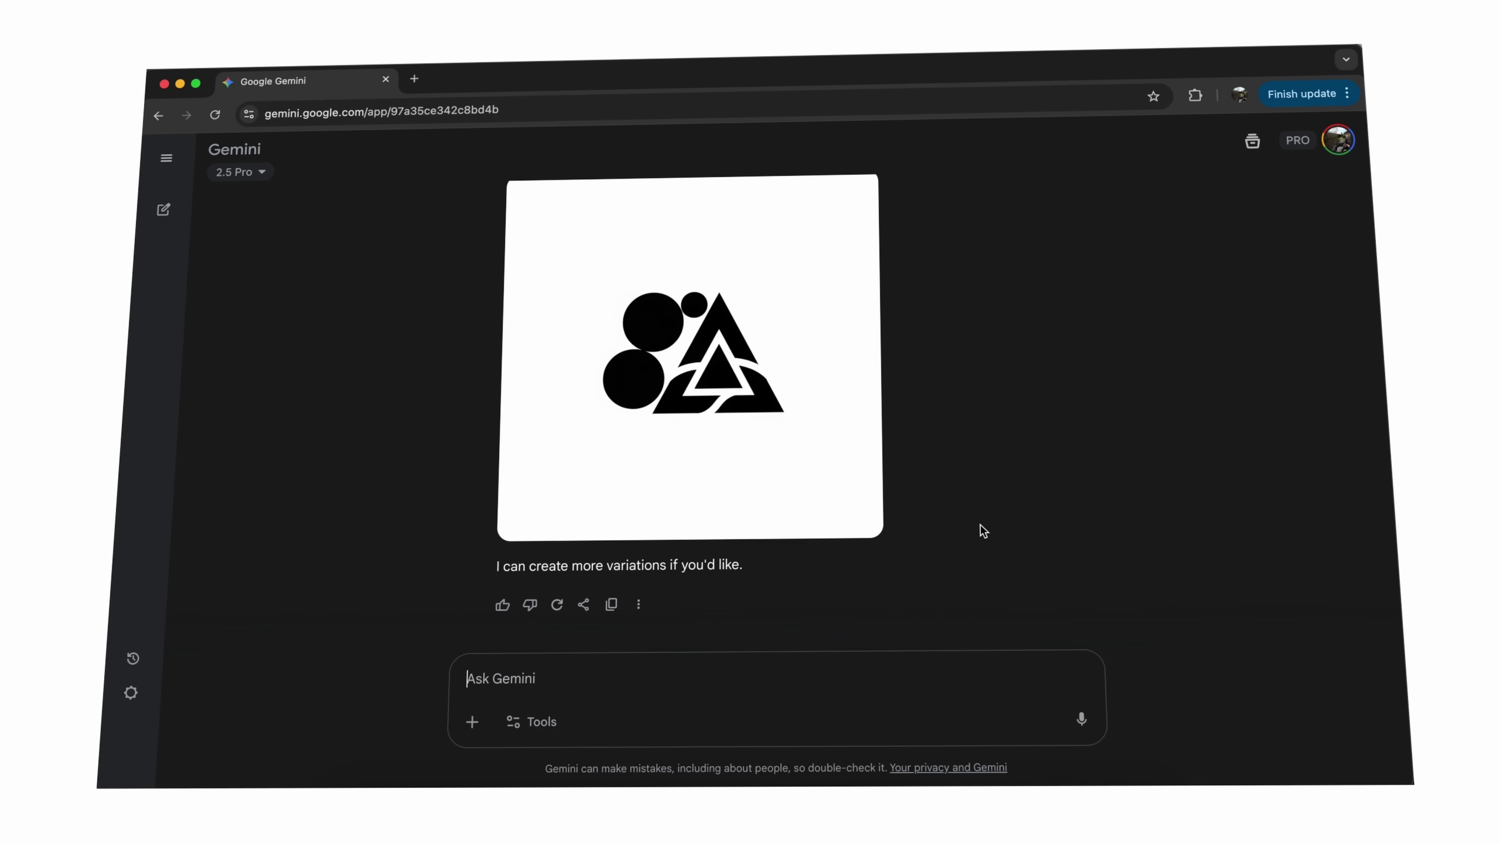
pyautogui.scroll(3, 979, 524)
pyautogui.scroll(4, 980, 524)
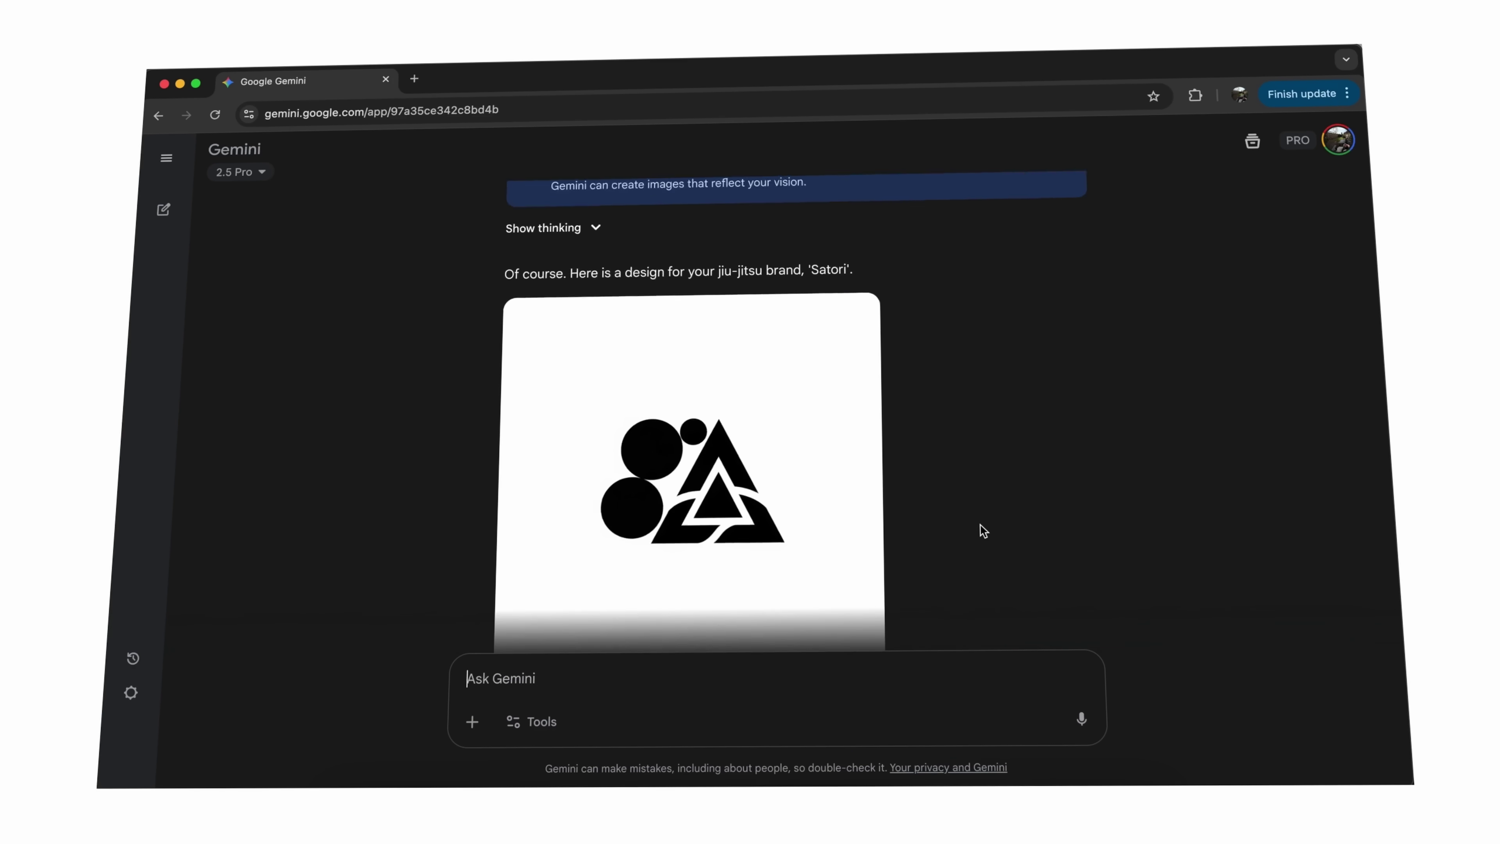
pyautogui.scroll(-2, 981, 528)
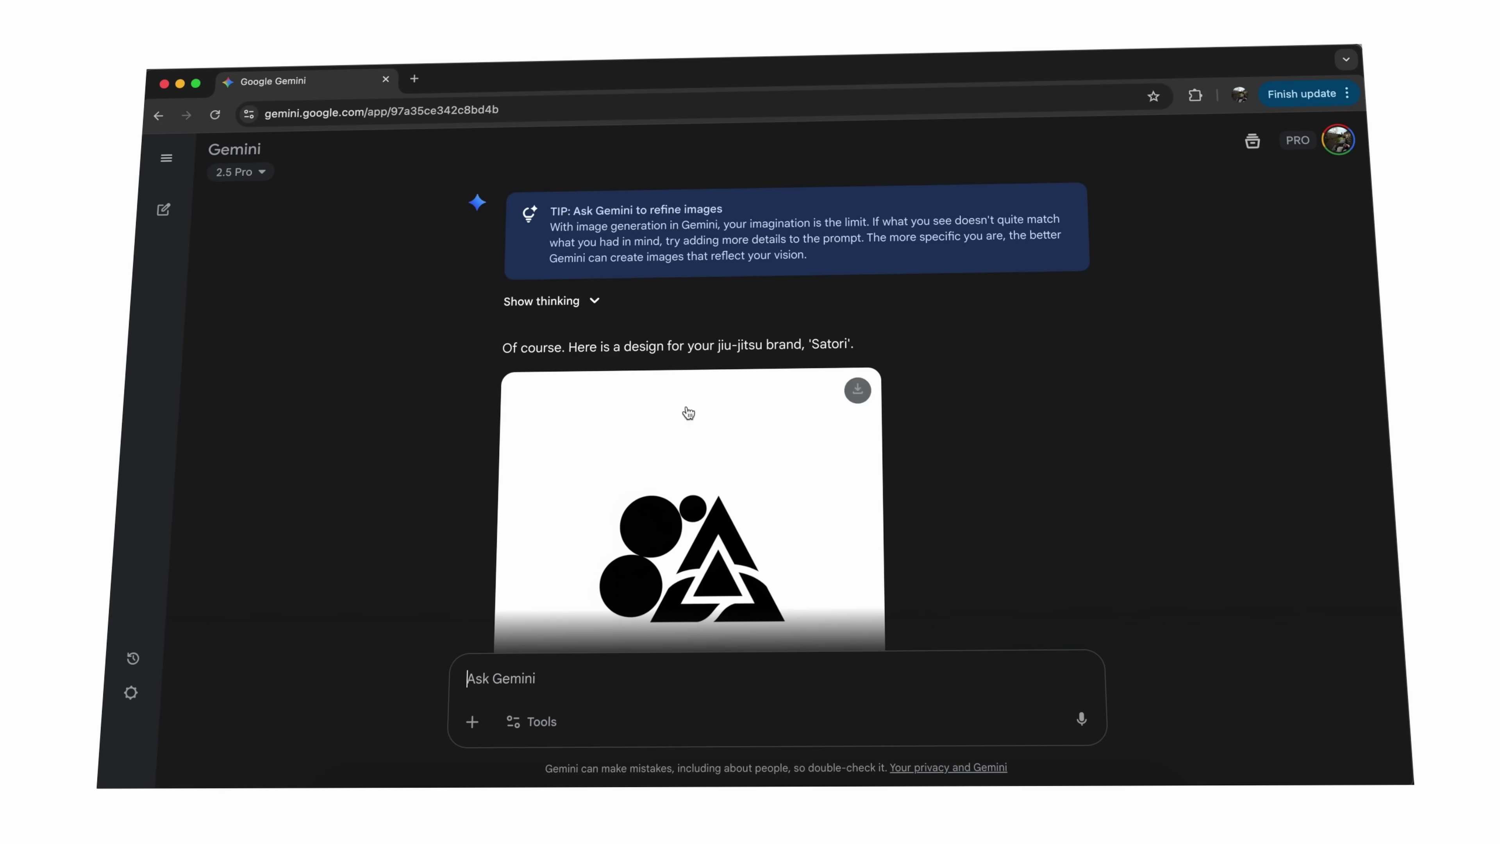
# - Show Gemini's reasoning, then start asking to drop the circles and make the triangle equilateral
pyautogui.click(584, 301)
pyautogui.scroll(-1, 708, 354)
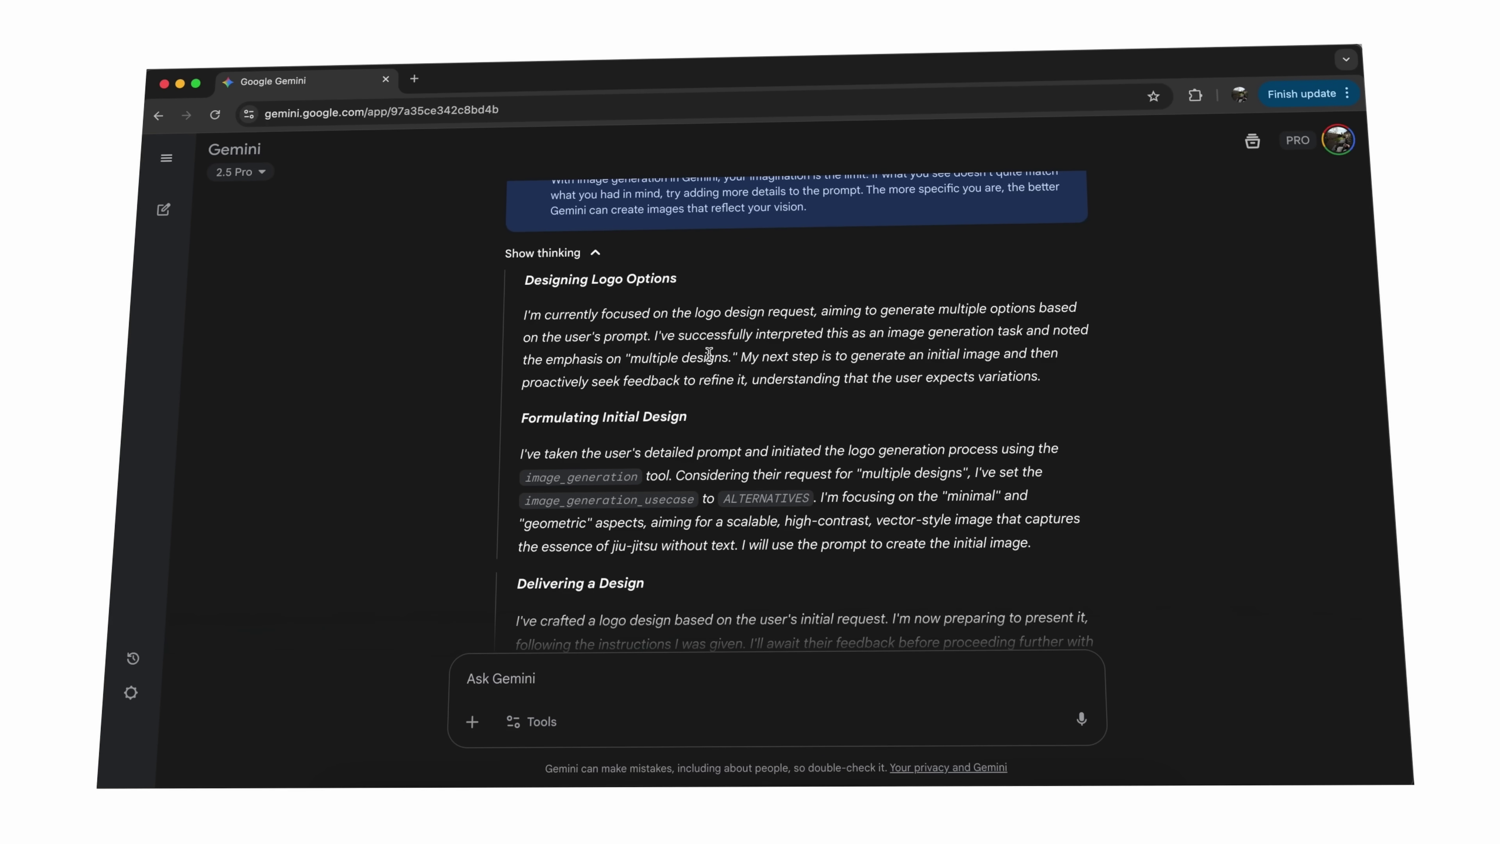
pyautogui.scroll(-10, 709, 354)
pyautogui.write('Can we lose ')
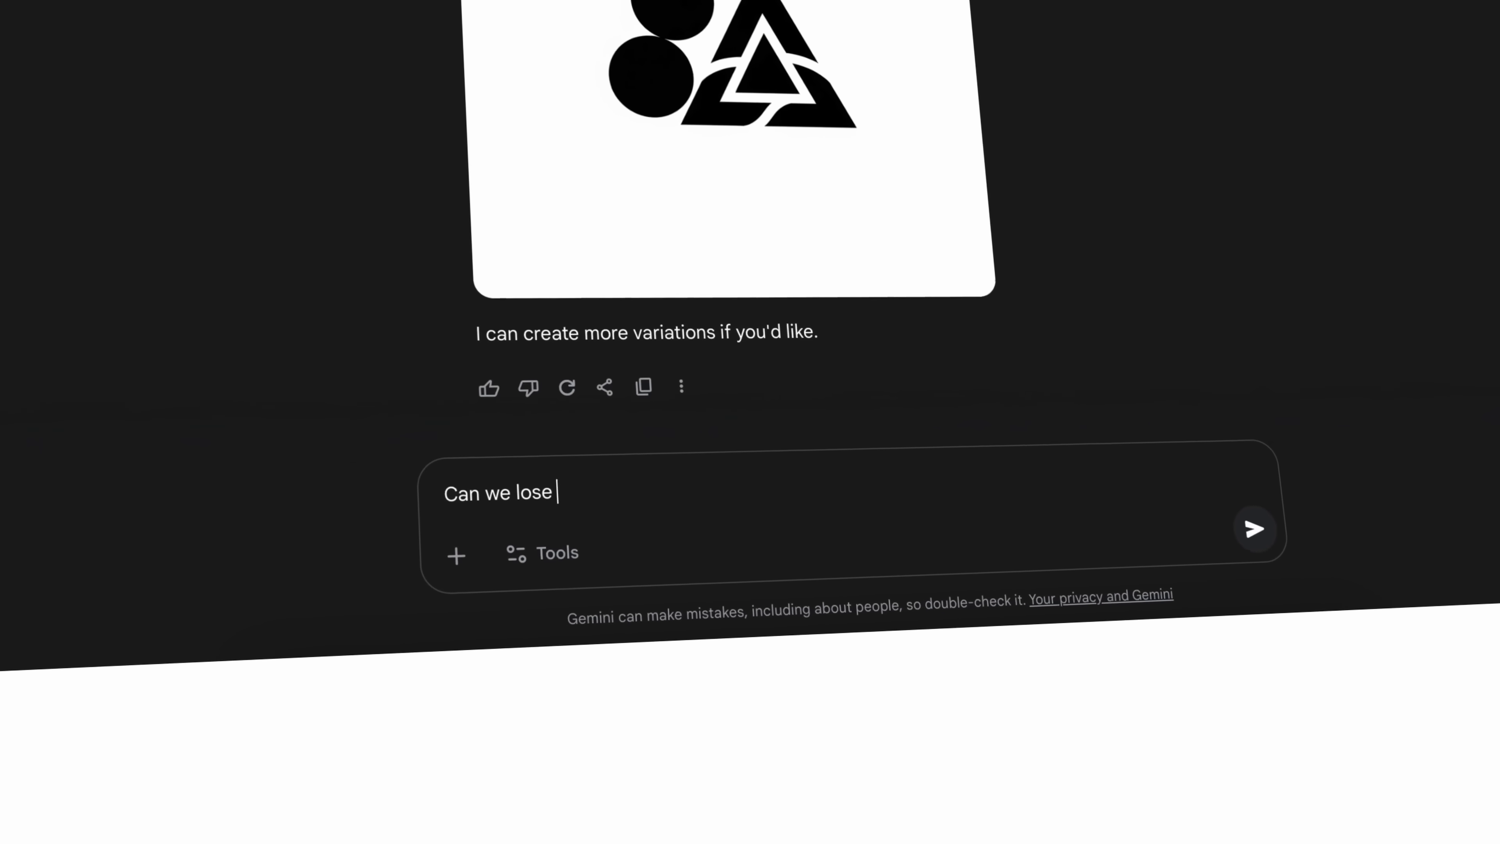
pyautogui.write('the circles, and neaten up the triangle shape to be a')
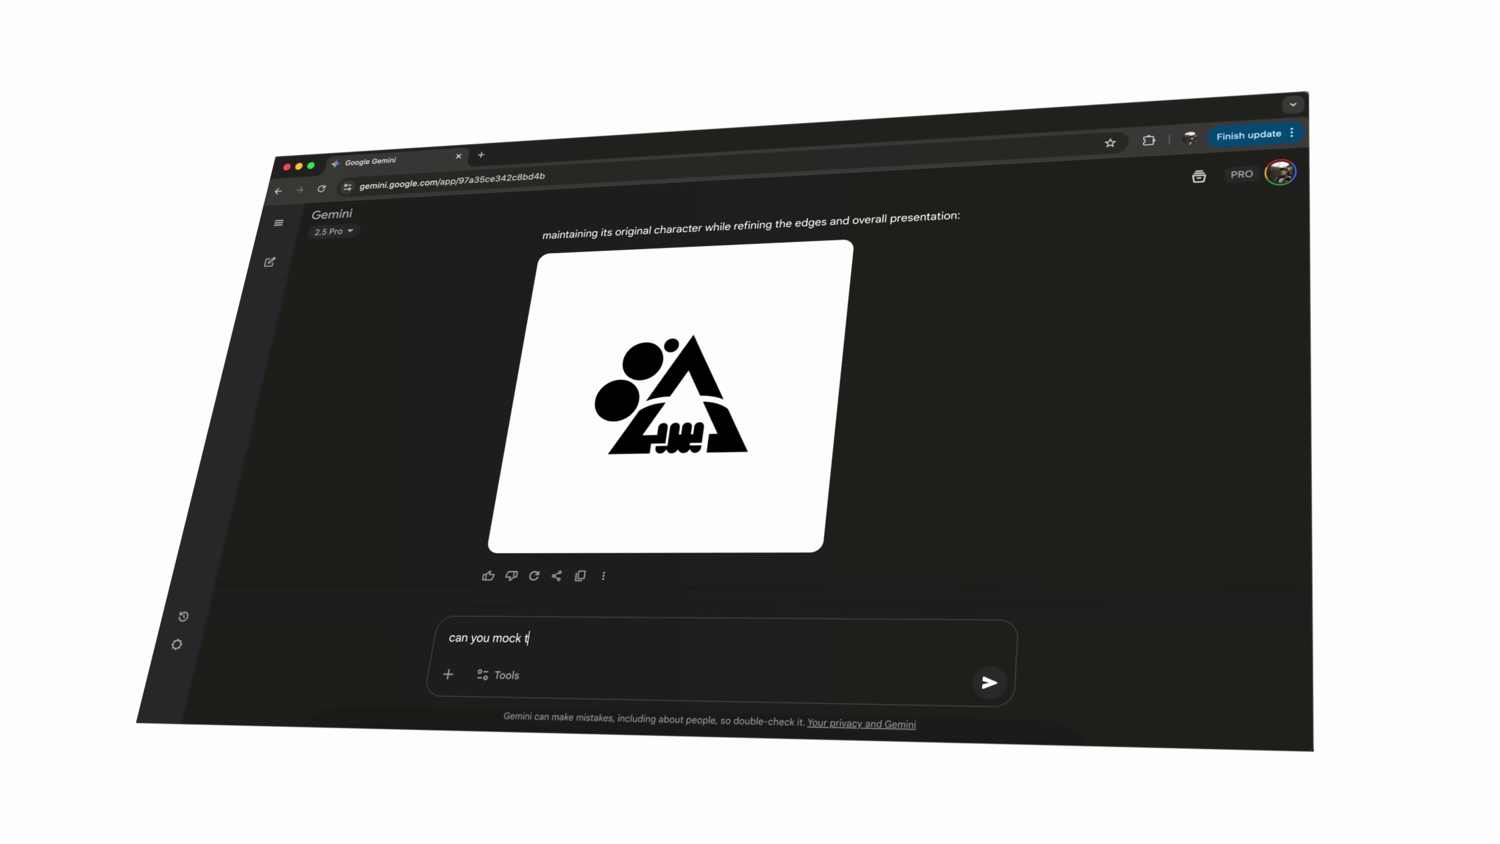
# - Send the request 'can you mock this up on a t-shirt'
pyautogui.press('BackSpace')
pyautogui.press('BackSpace')
pyautogui.press('BackSpace')
pyautogui.press('BackSpace')
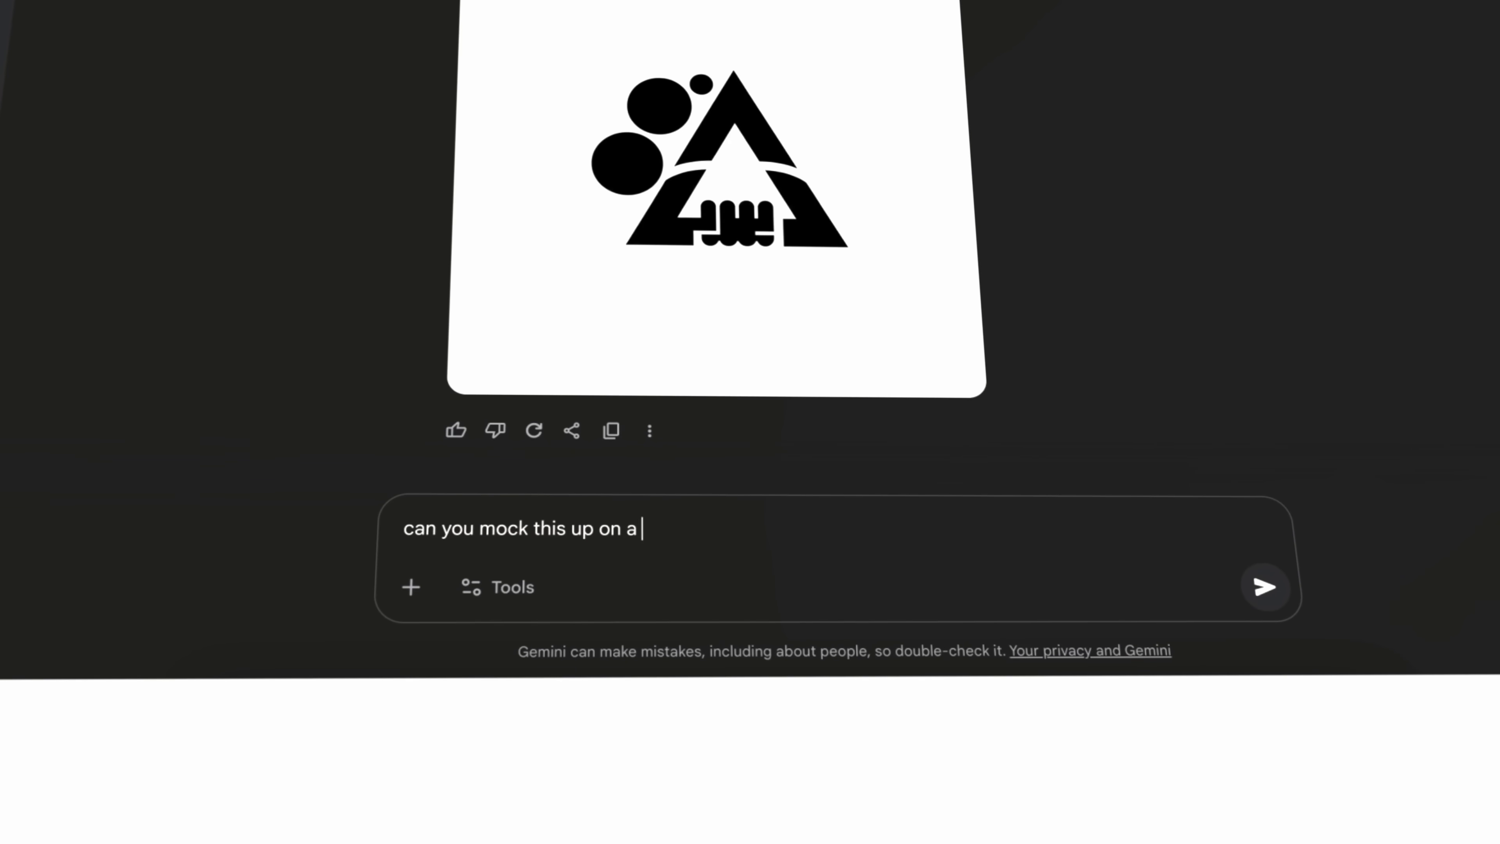
pyautogui.write('his up on a t-shirt, of')
pyautogui.press('BackSpace')
pyautogui.press('BackSpace')
pyautogui.press('BackSpace')
pyautogui.press('BackSpace')
pyautogui.press('Return')
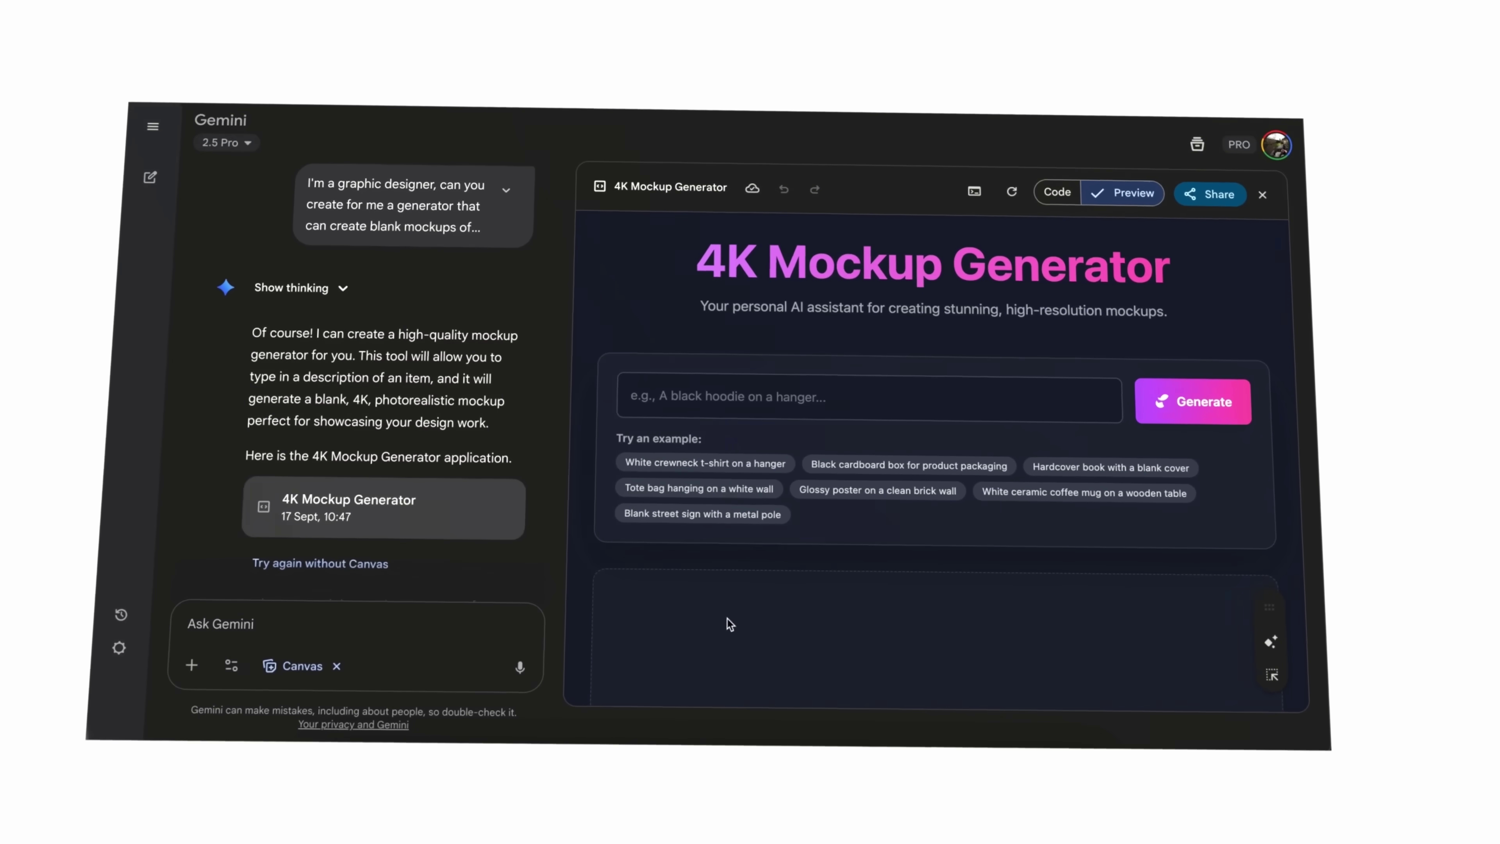
# - Generate a 'portrait poster' mockup, refine it to 'portrait poster in subway', and download it
pyautogui.click(868, 397)
pyautogui.write('portrait poster')
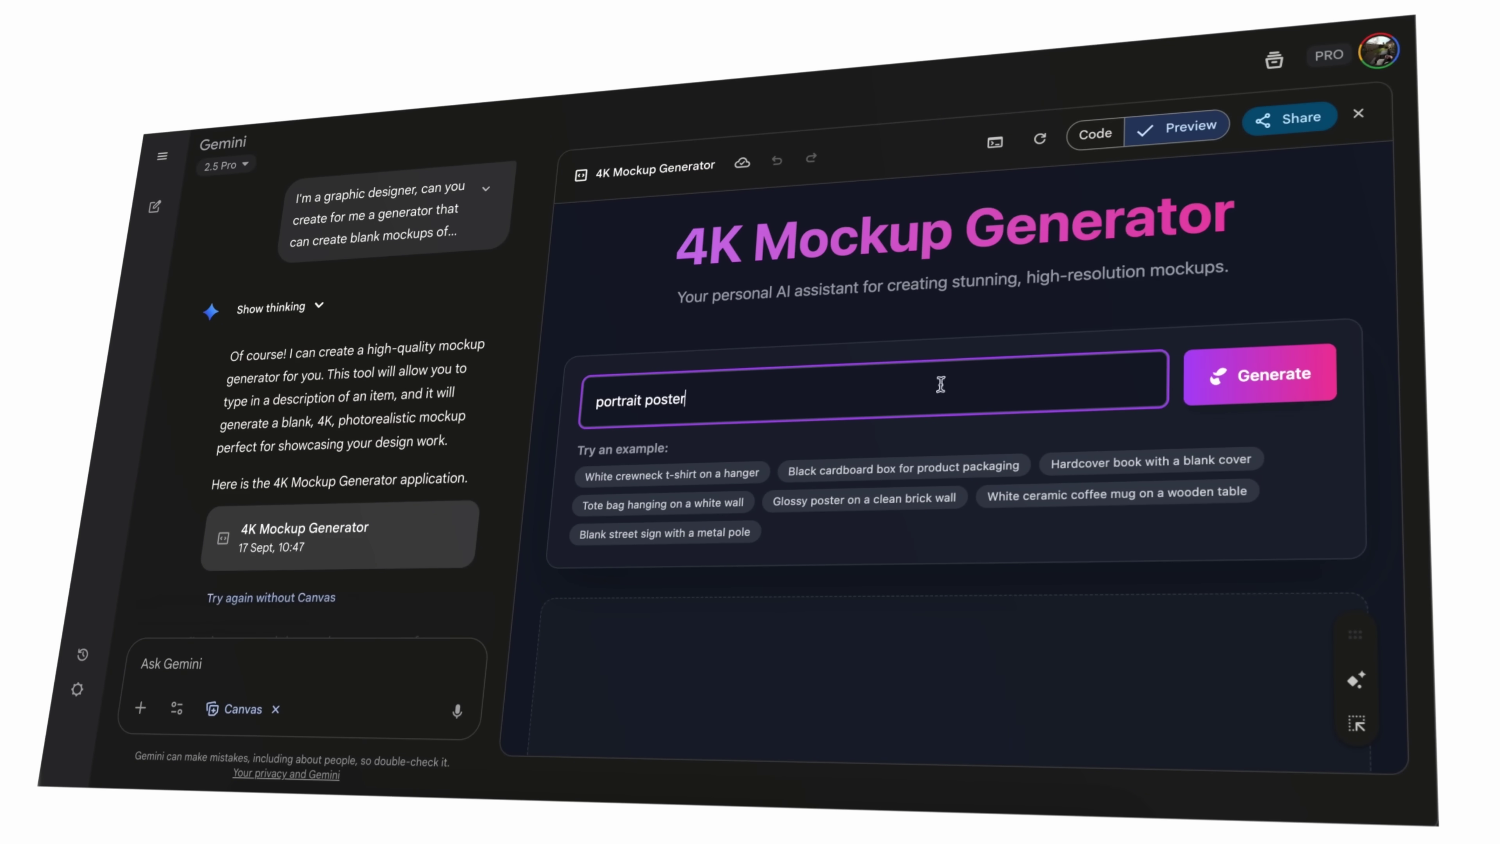
pyautogui.click(1253, 378)
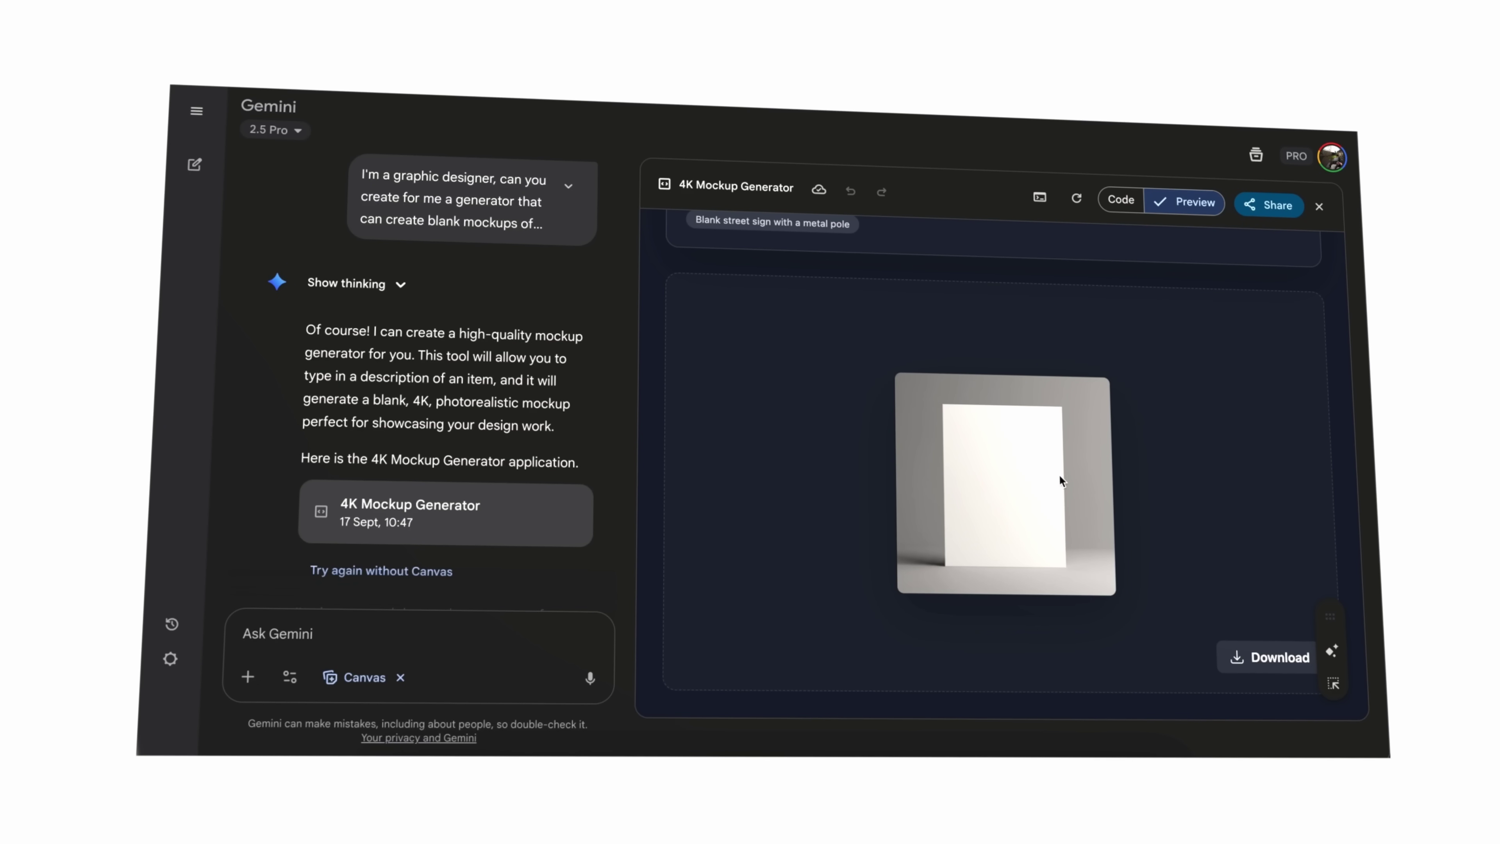
pyautogui.scroll(5, 1059, 473)
pyautogui.click(854, 418)
pyautogui.write('in subway')
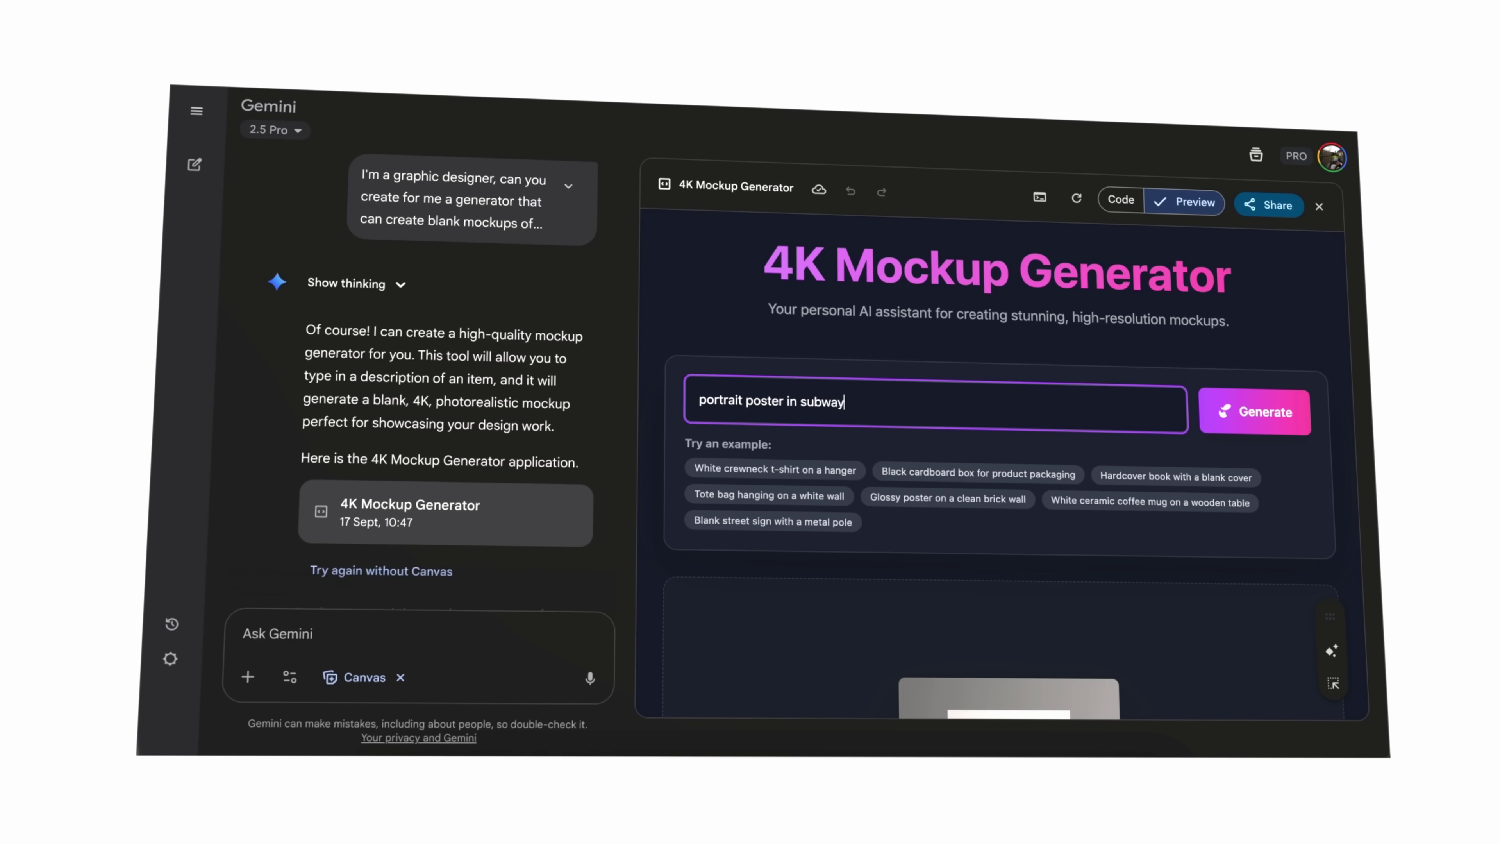
pyautogui.click(1227, 427)
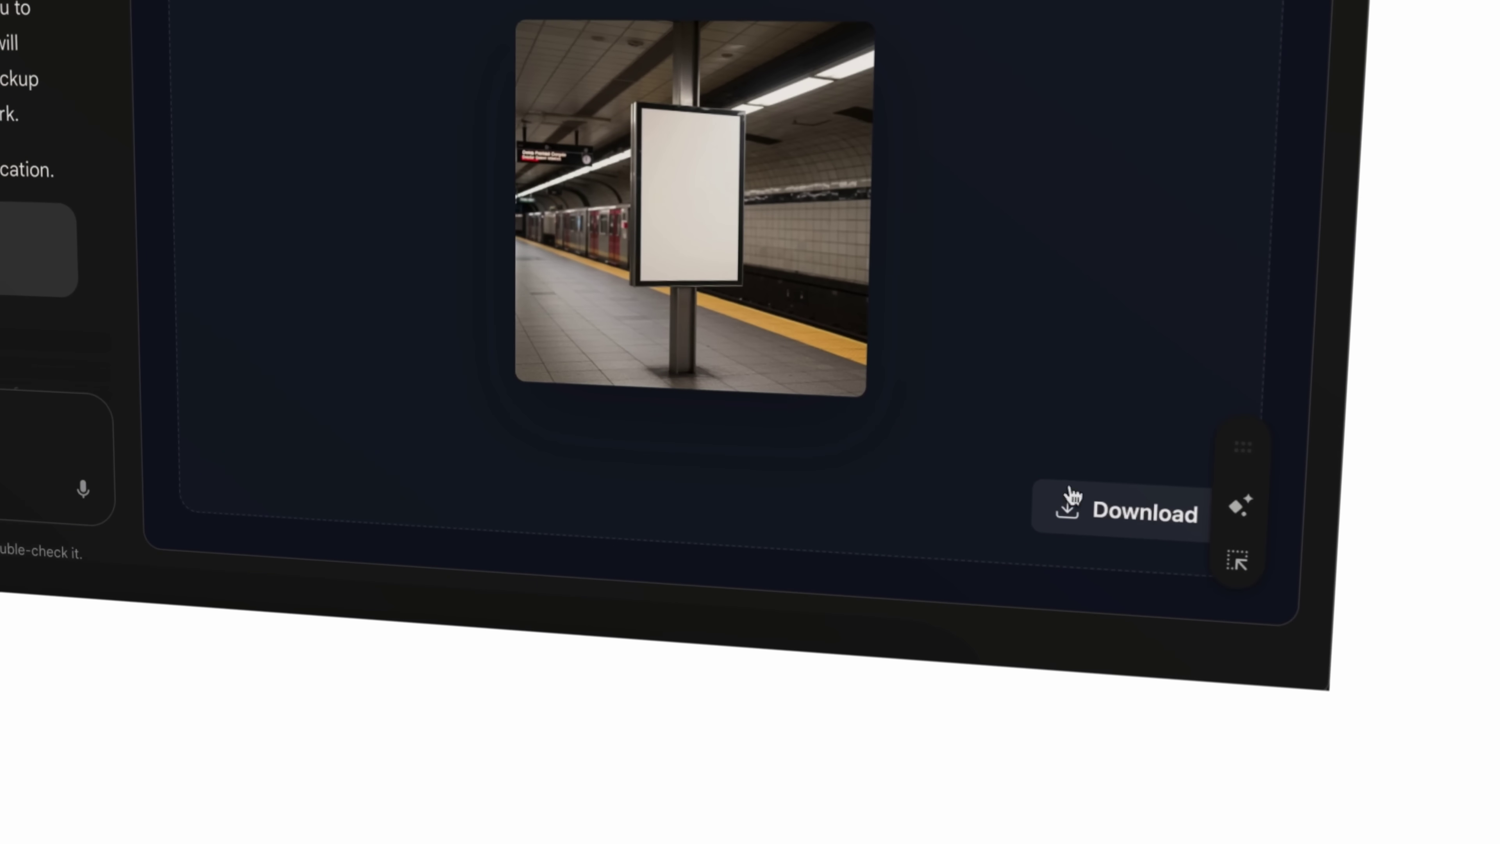
pyautogui.click(1072, 496)
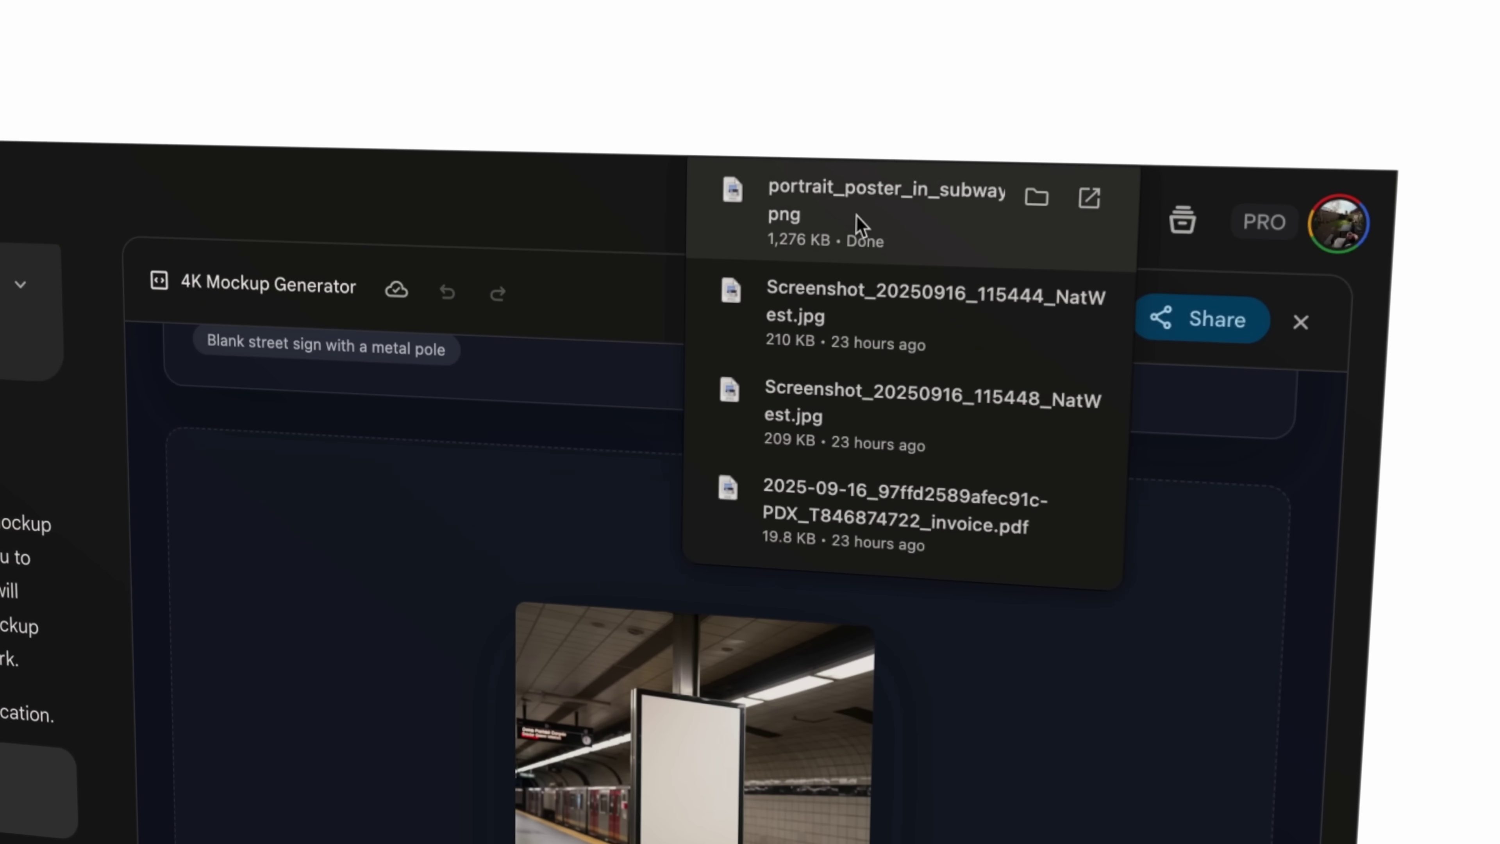
# - Open portrait_poster_in_subway.png from downloads and zoom in to inspect it
pyautogui.click(856, 224)
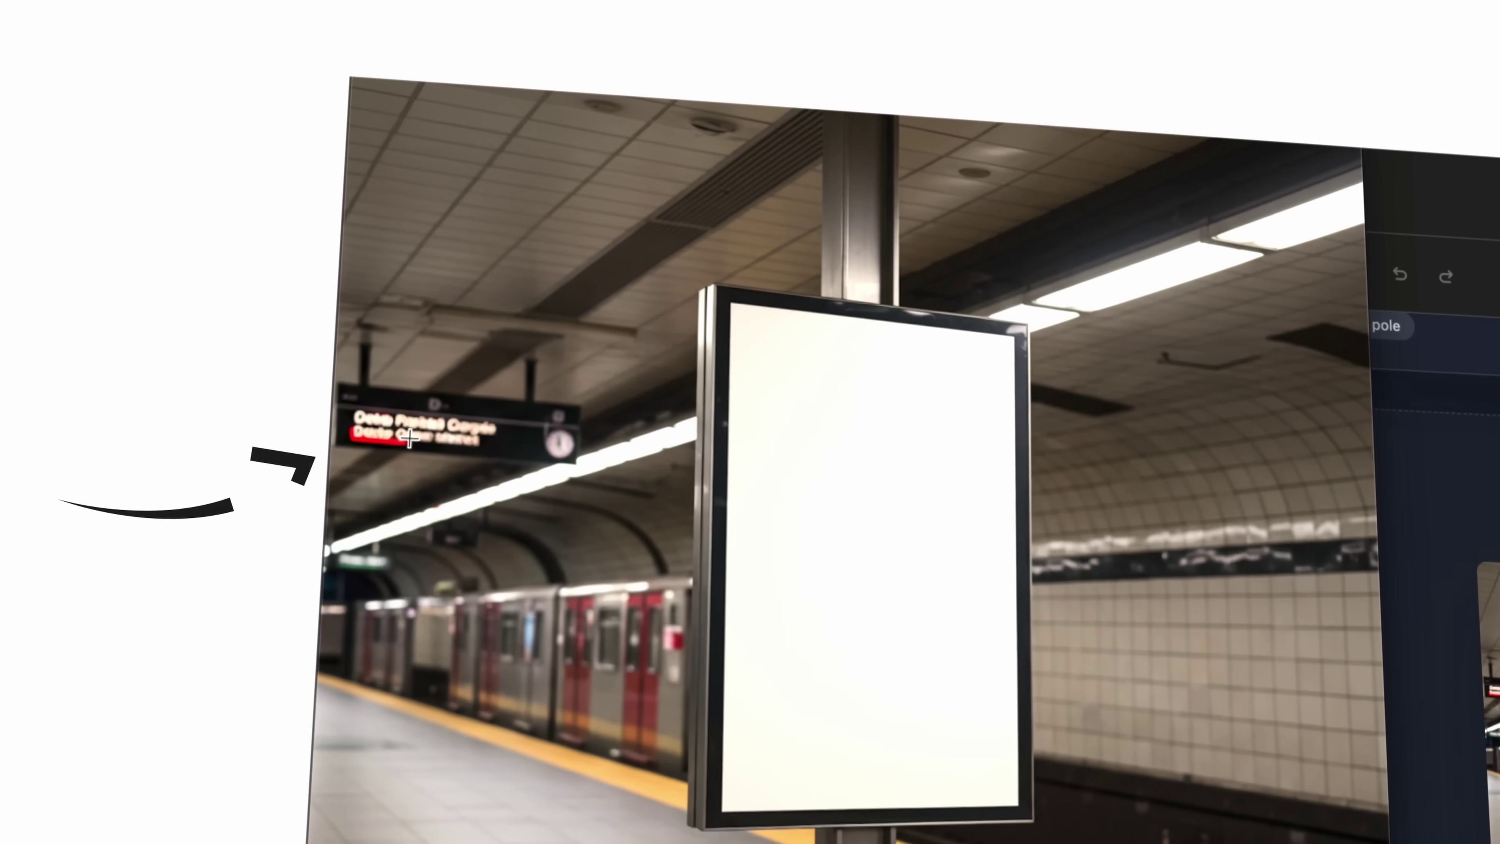
pyautogui.scroll(5, 415, 432)
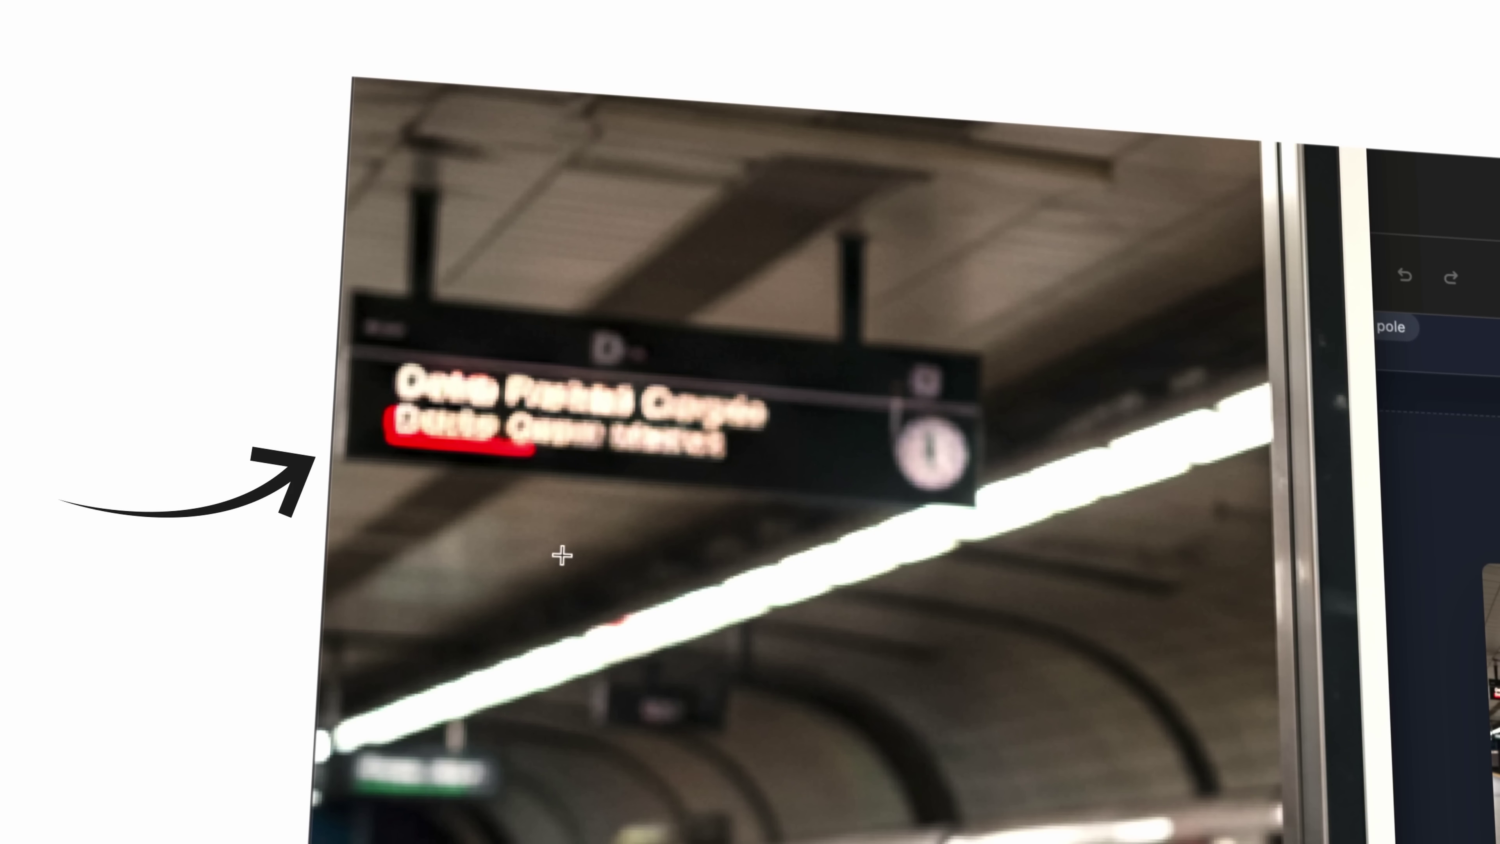
pyautogui.scroll(-5, 562, 556)
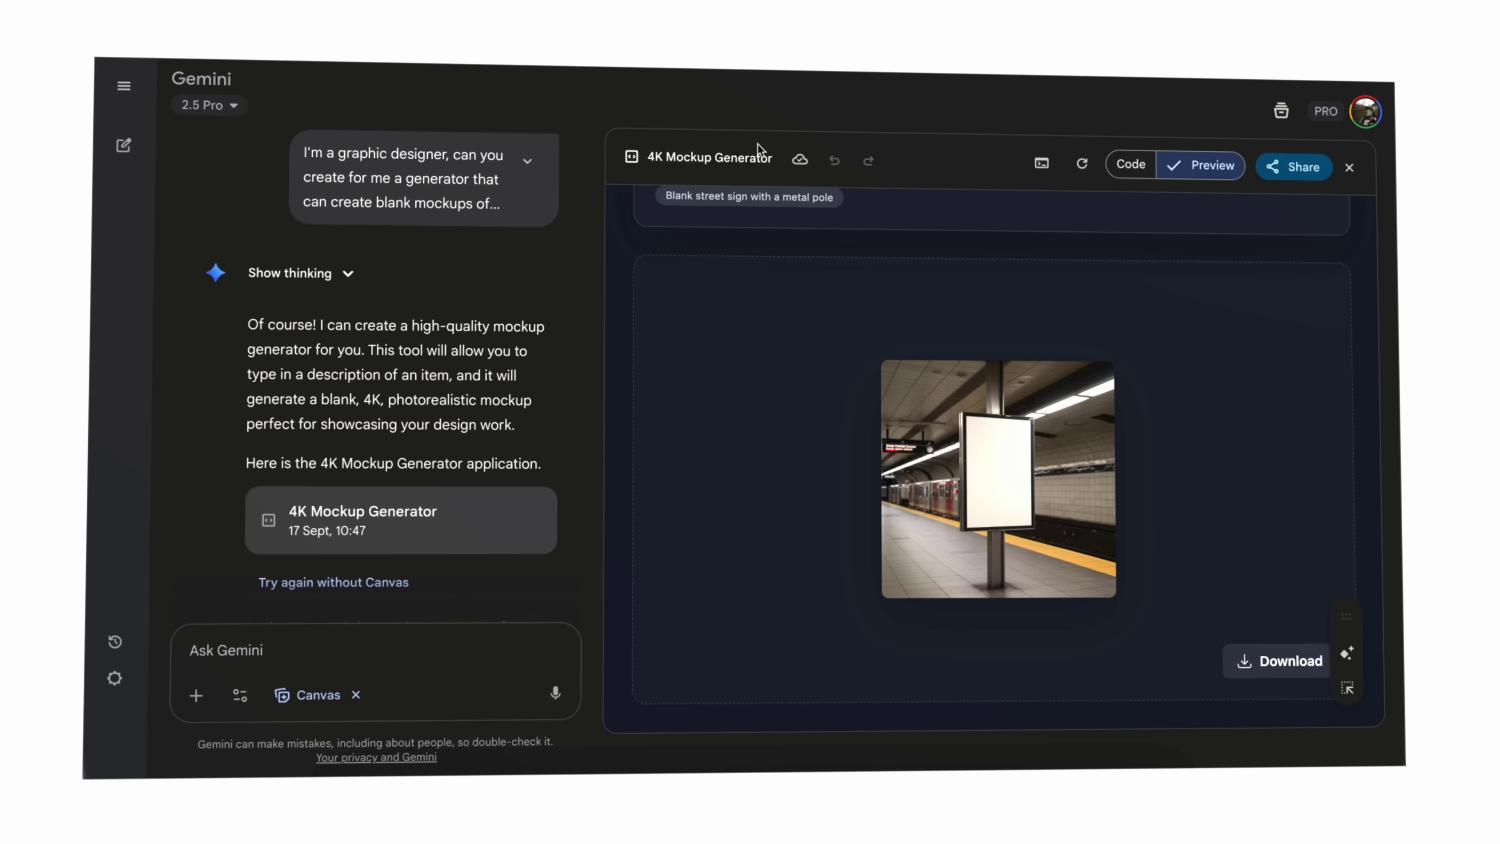
pyautogui.scroll(5, 908, 271)
# - Generate a 'rustic wooden box with lid, in kitchen' mockup, download it, and view it full size
pyautogui.tripleClick(804, 396)
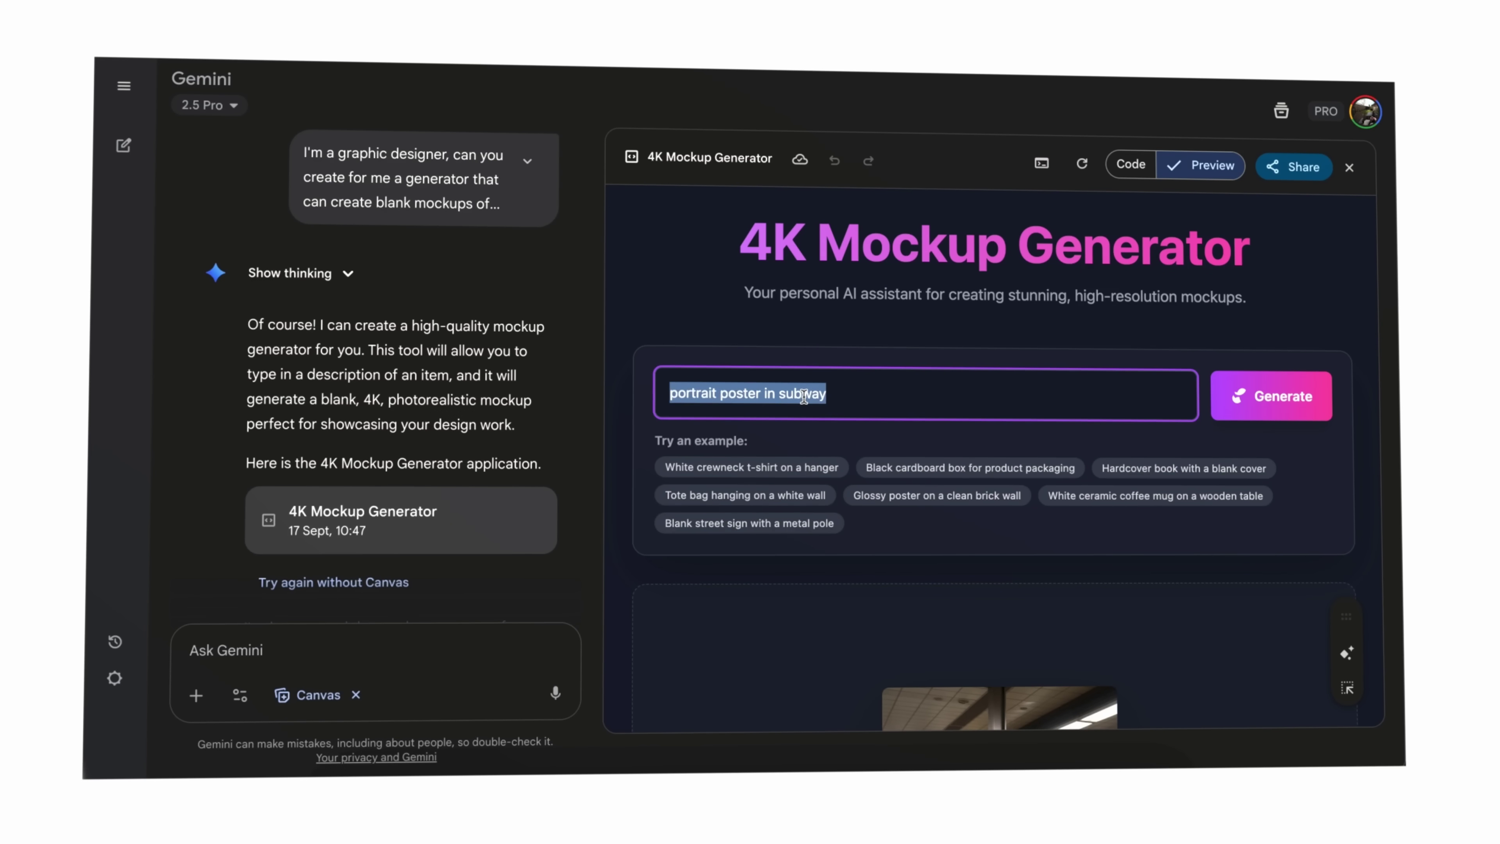
pyautogui.write('rustic wooden box with lid')
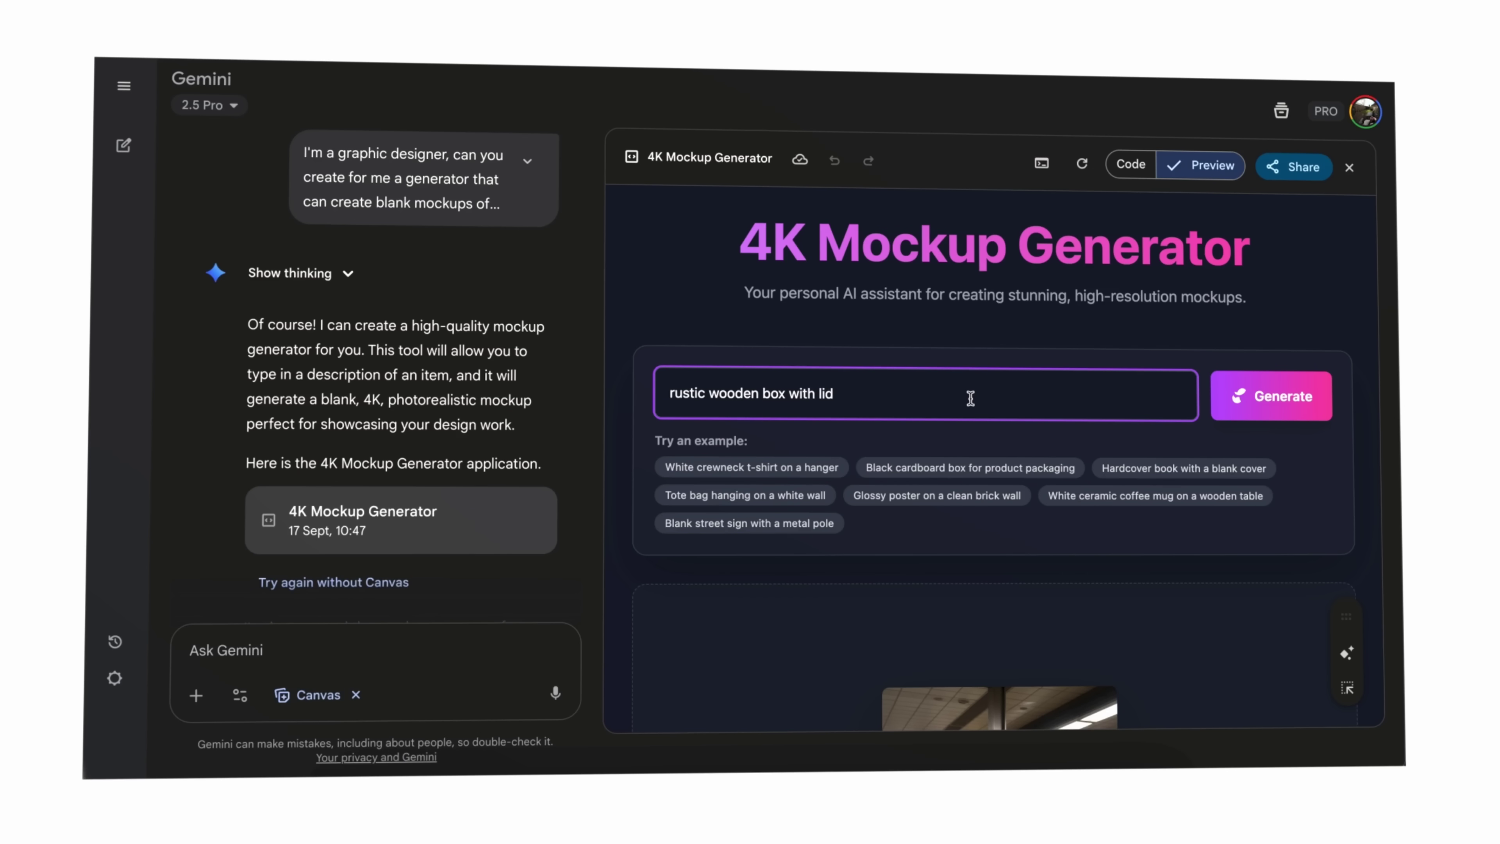
pyautogui.write(', in kitchen')
pyautogui.click(1246, 416)
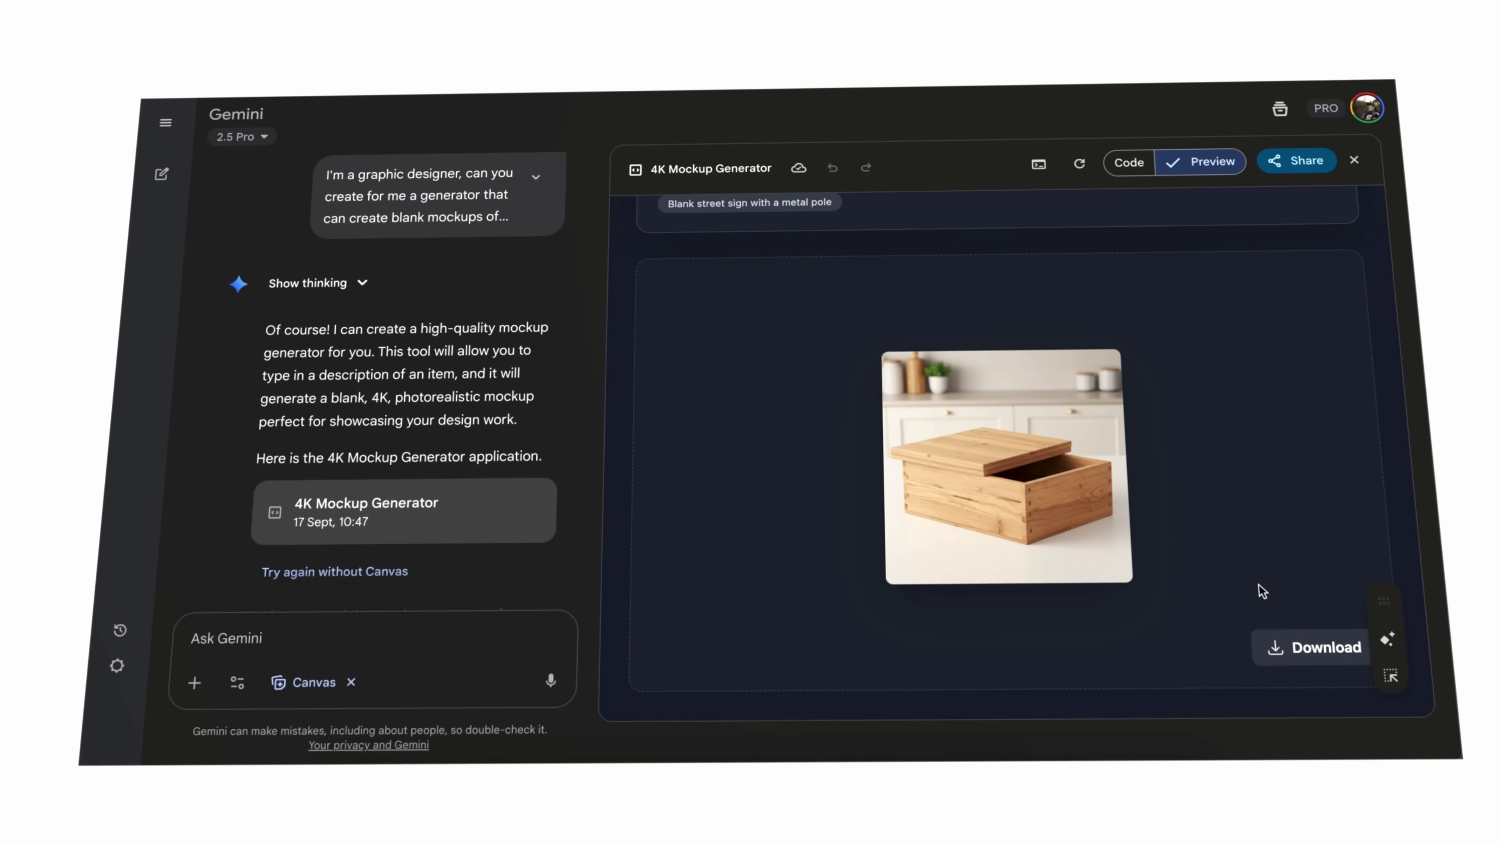
pyautogui.click(1314, 647)
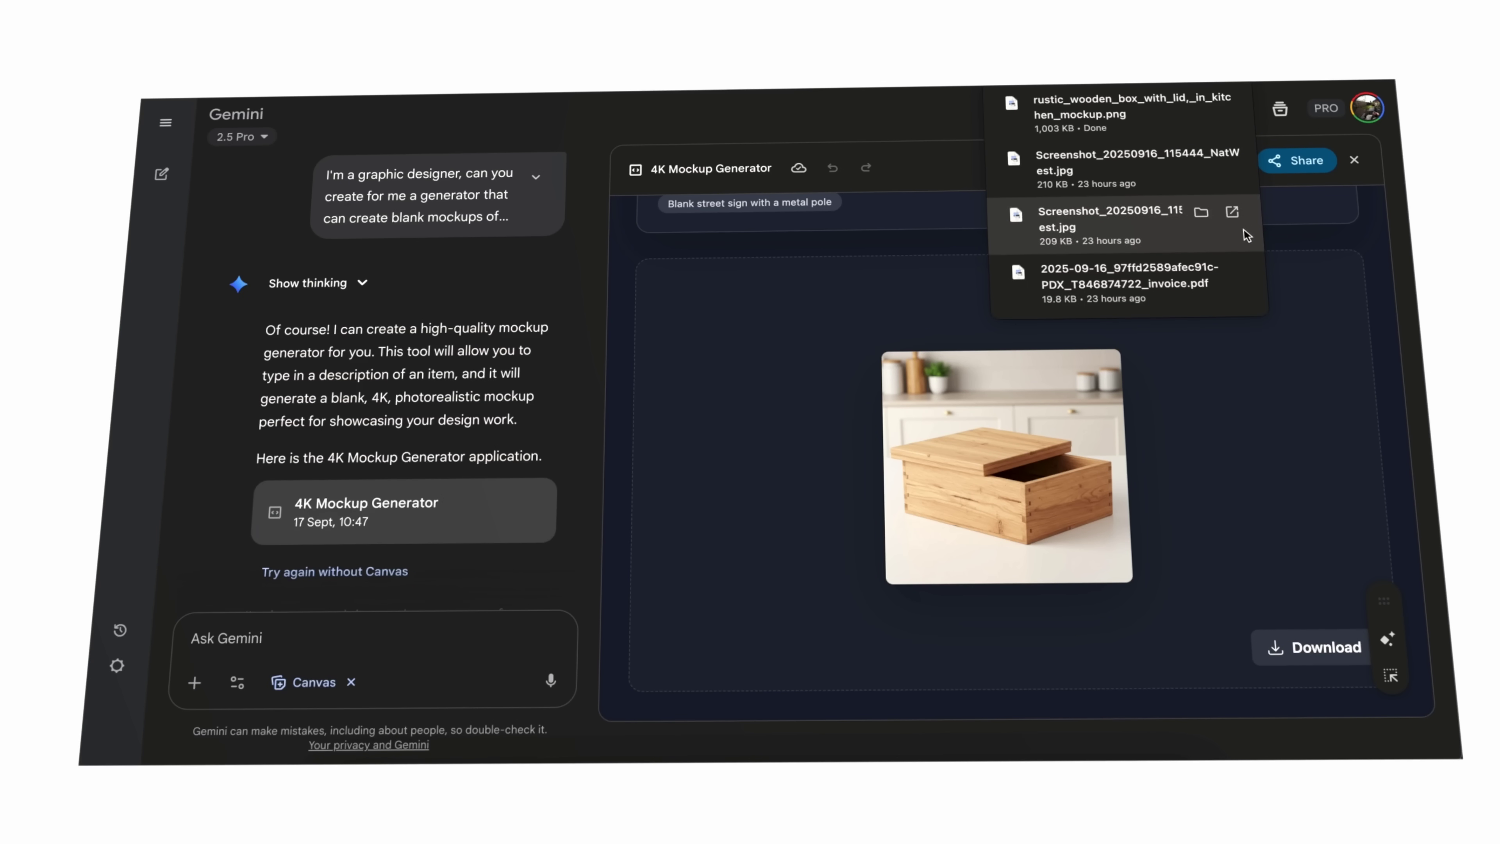
pyautogui.click(1160, 118)
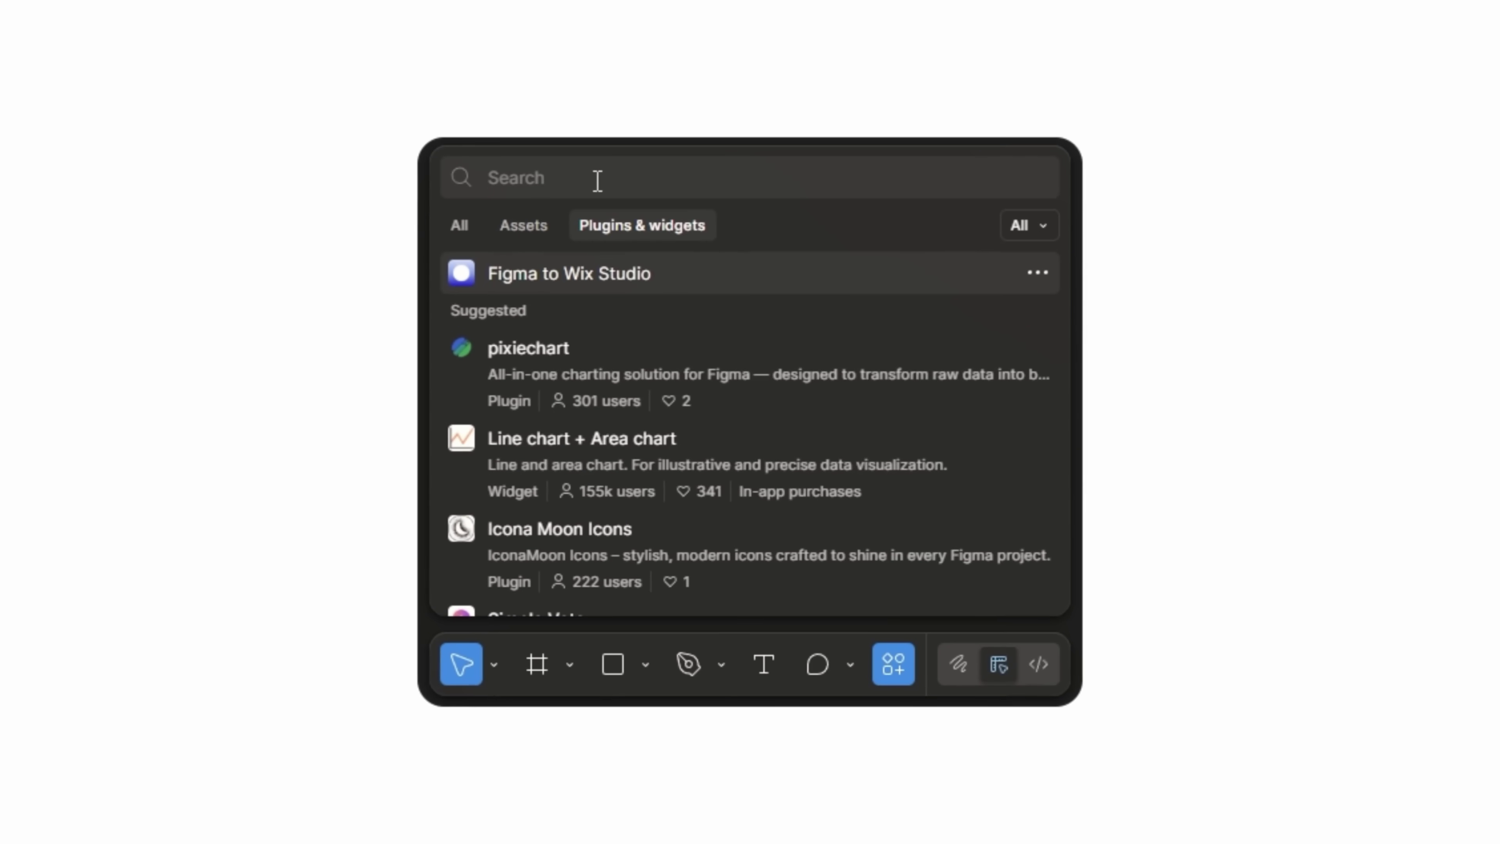
# - Search Figma's plugins and widgets for 'gemini'
pyautogui.write('gemin')
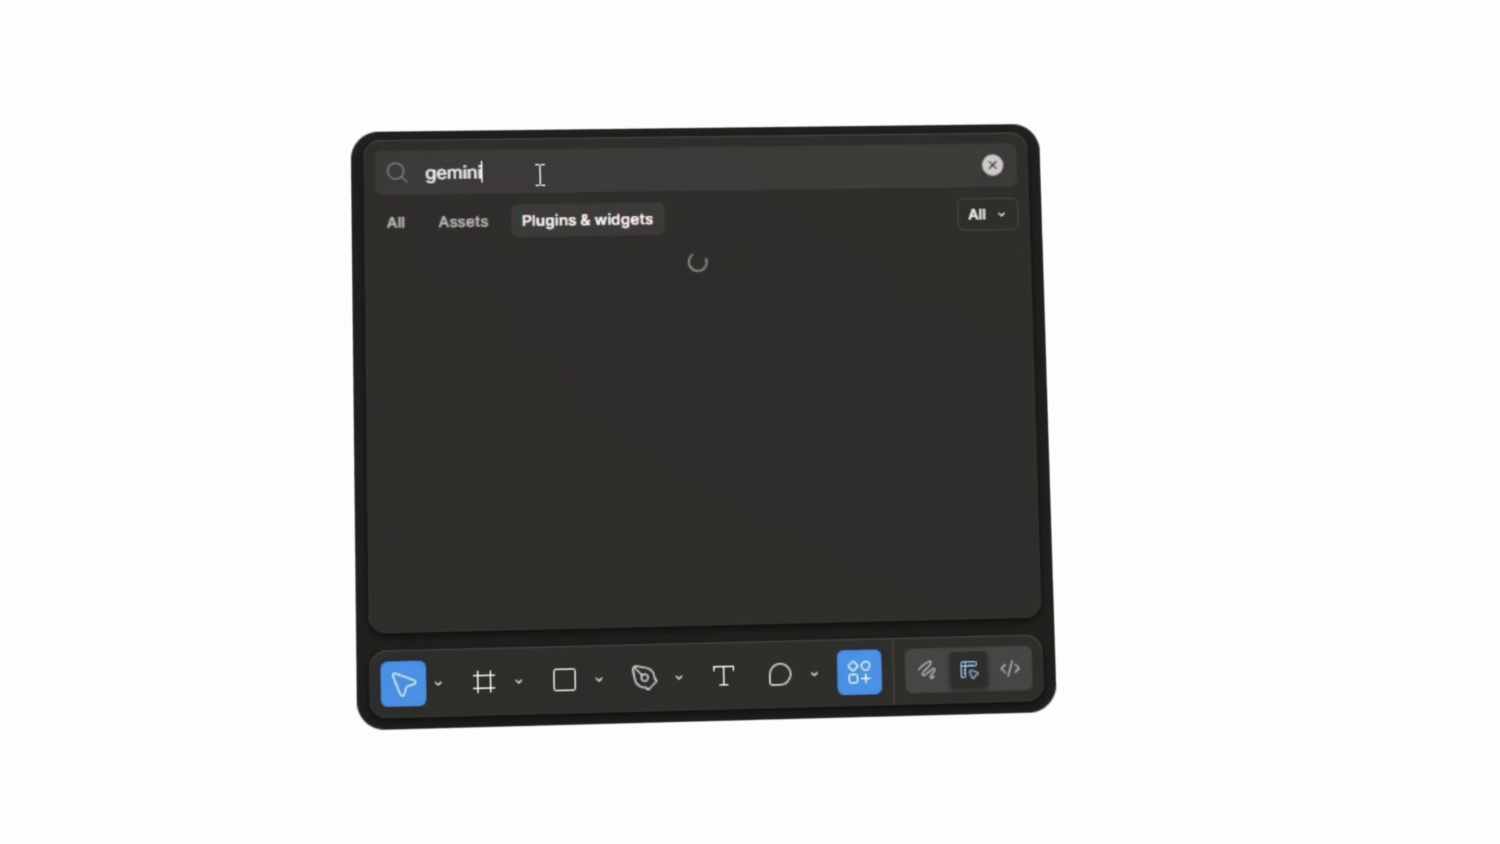
pyautogui.write('i')
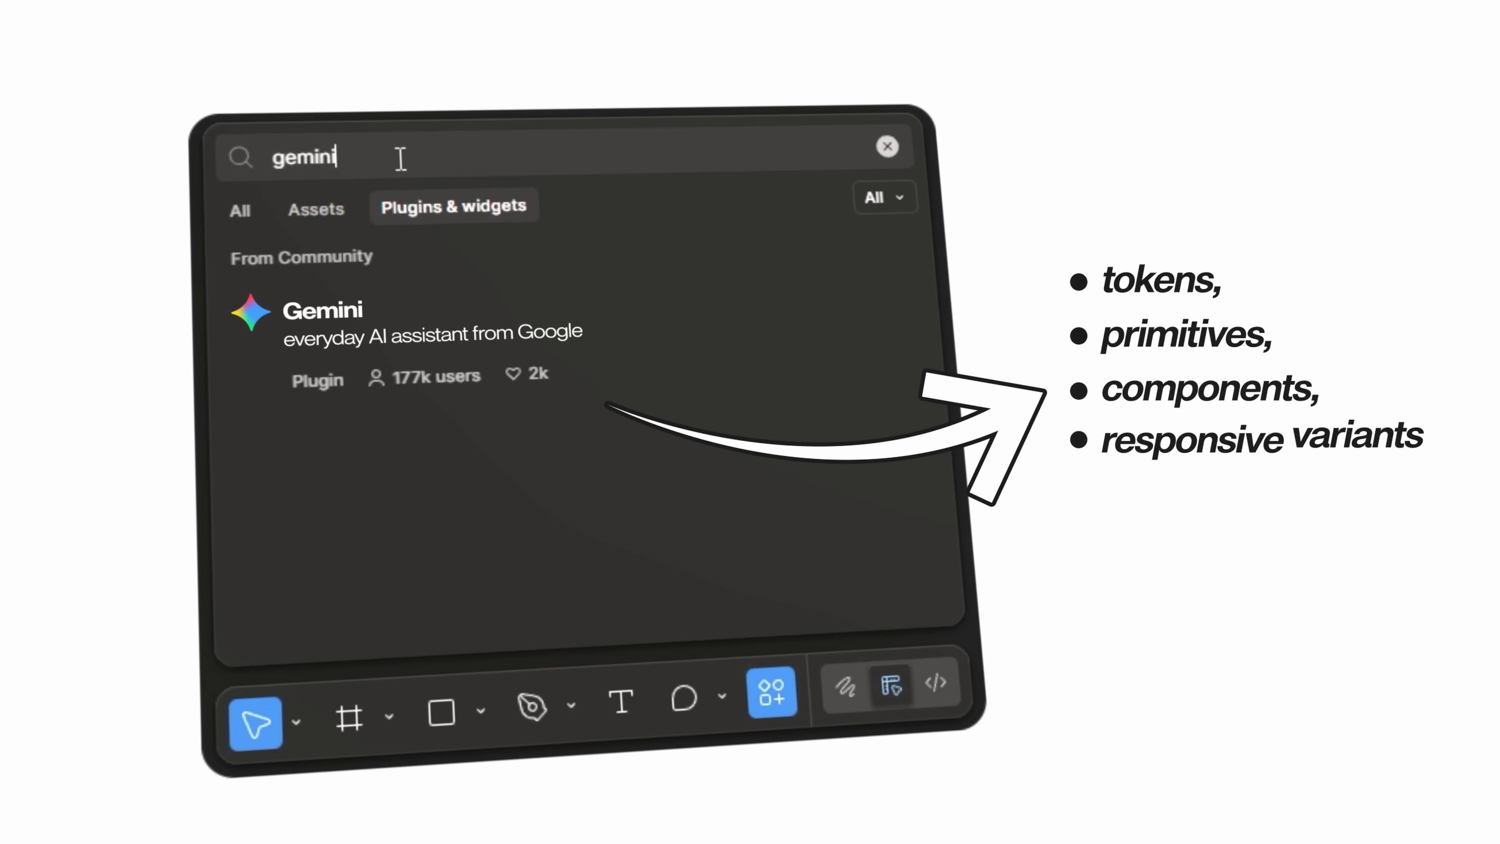